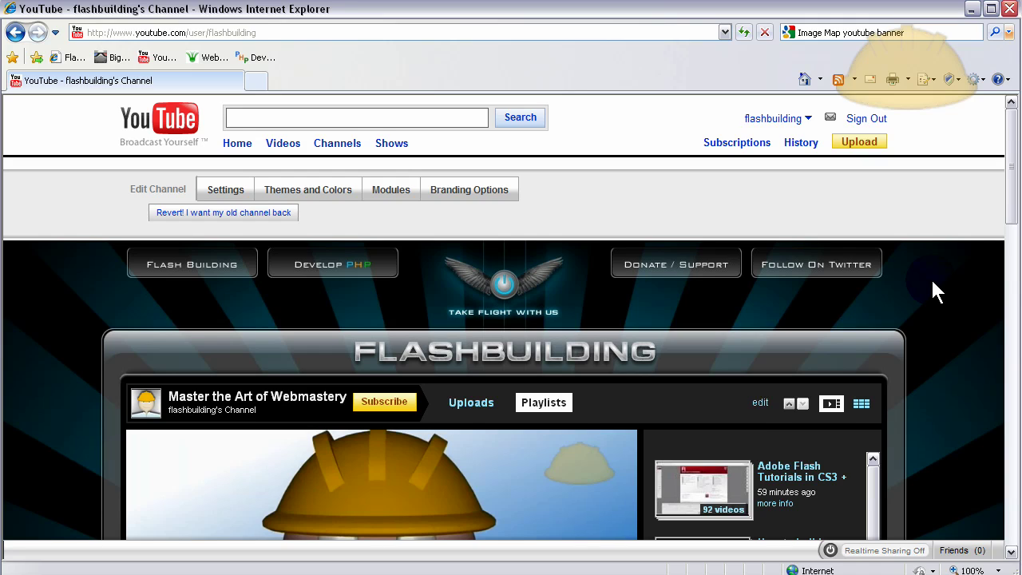
Step: Scroll the YouTube channel page and open its Branding Options
{"action": "scroll", "coordinate": [931, 280], "scroll_direction": "down", "scroll_amount": 3}
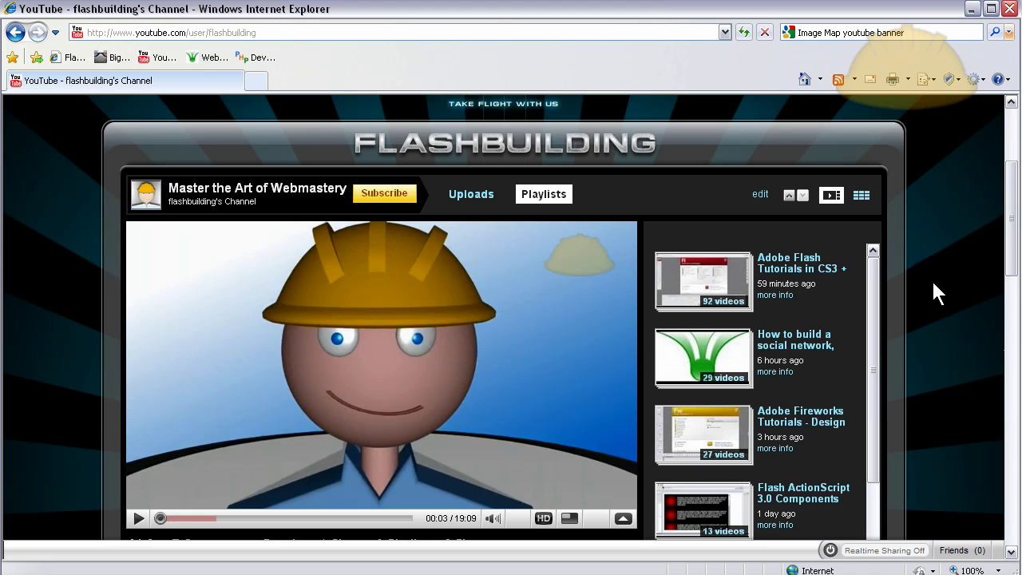
{"action": "scroll", "coordinate": [934, 283], "scroll_direction": "down", "scroll_amount": 1}
{"action": "scroll", "coordinate": [943, 287], "scroll_direction": "up", "scroll_amount": 4}
{"action": "scroll", "coordinate": [946, 293], "scroll_direction": "down", "scroll_amount": 3}
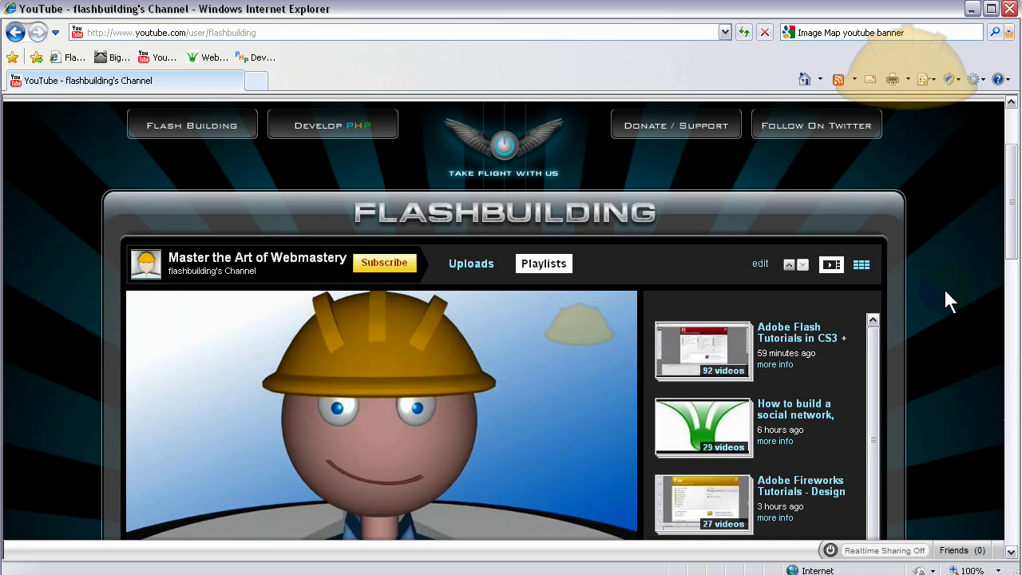
{"action": "scroll", "coordinate": [946, 292], "scroll_direction": "up", "scroll_amount": 2}
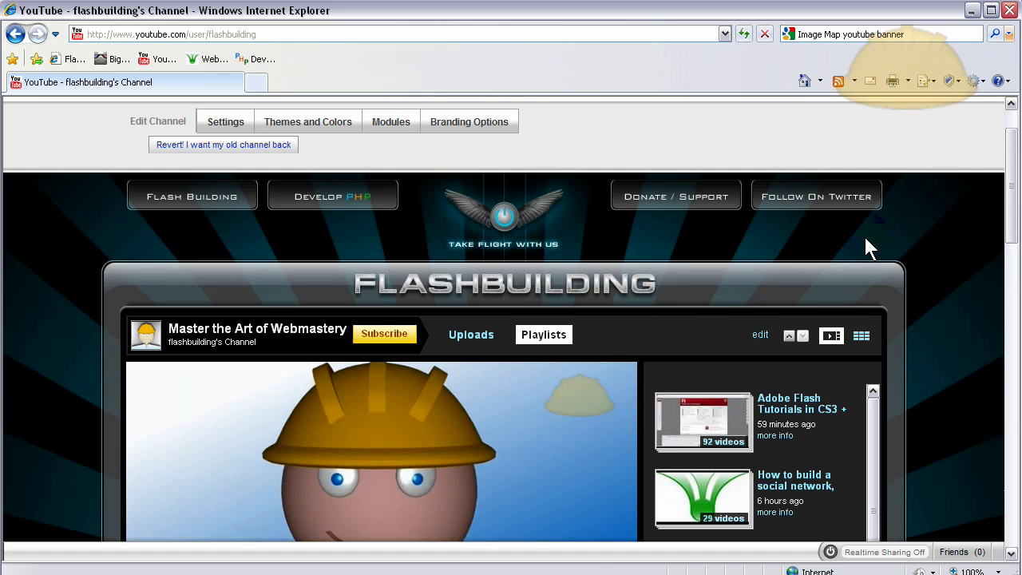
{"action": "scroll", "coordinate": [913, 232], "scroll_direction": "up", "scroll_amount": 2}
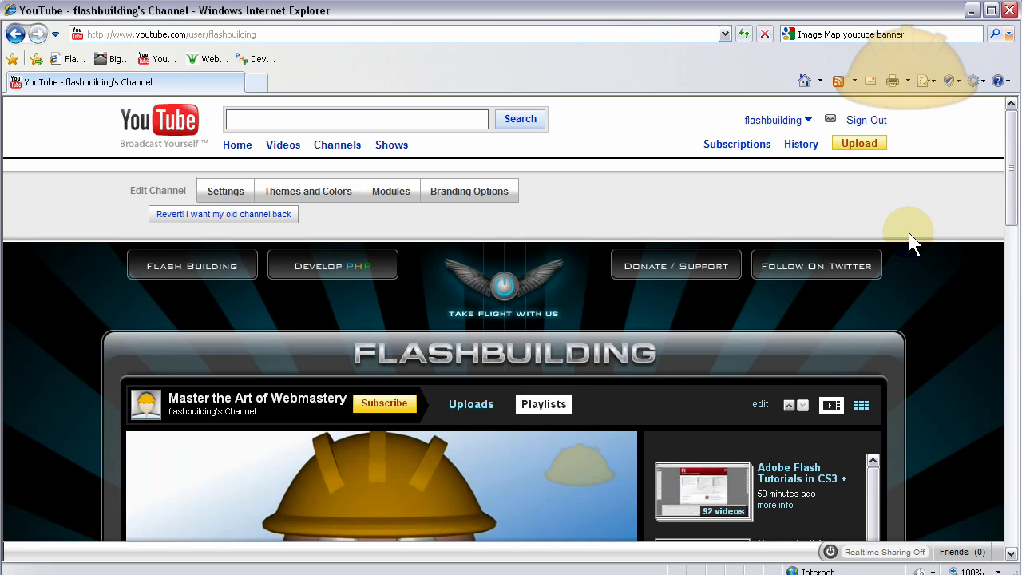
{"action": "left_click", "coordinate": [467, 193]}
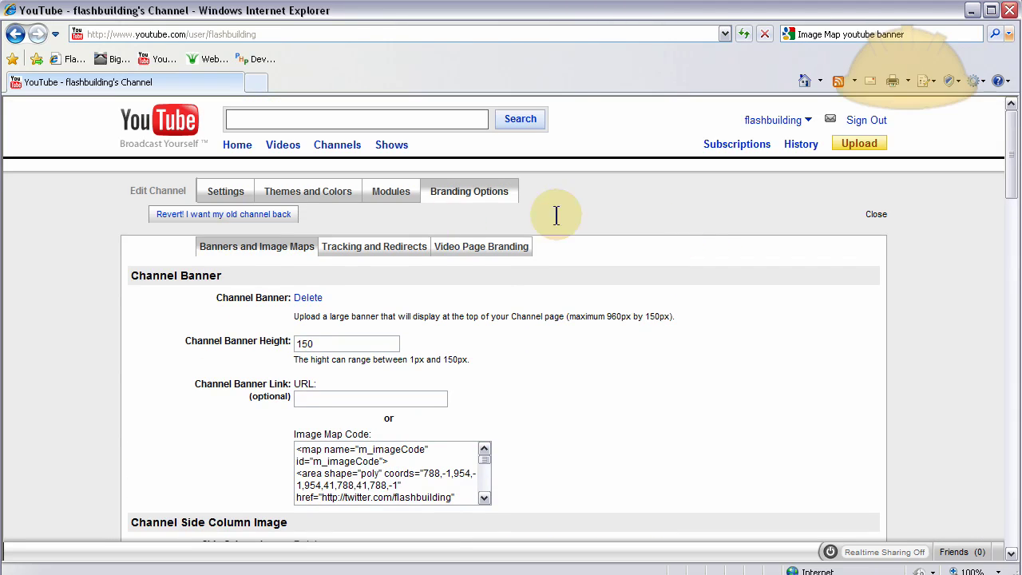
Step: Look over the banner's image map settings, then show the Video Page Branding options
{"action": "scroll", "coordinate": [633, 317], "scroll_direction": "down", "scroll_amount": 3}
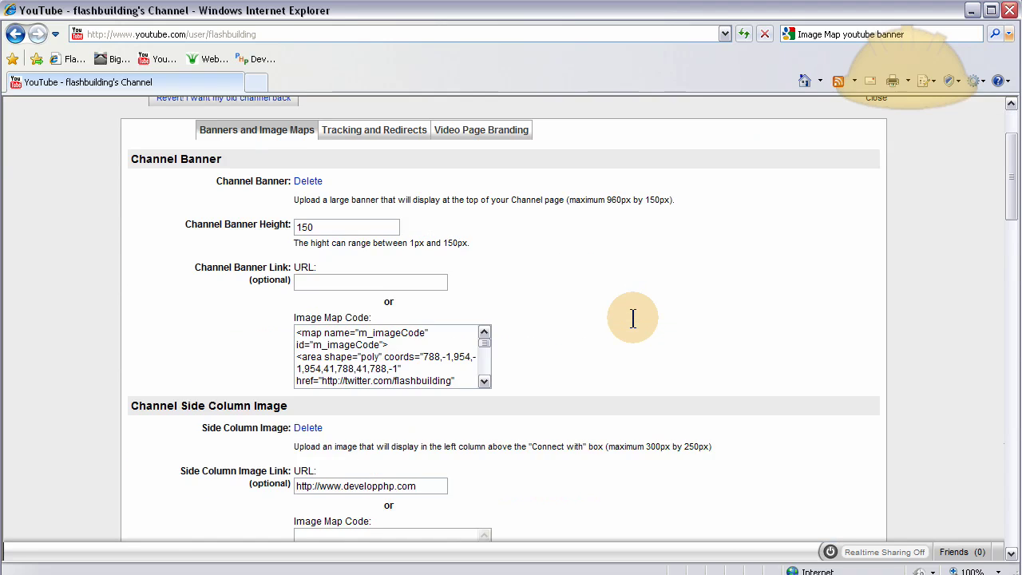
{"action": "scroll", "coordinate": [633, 317], "scroll_direction": "up", "scroll_amount": 2}
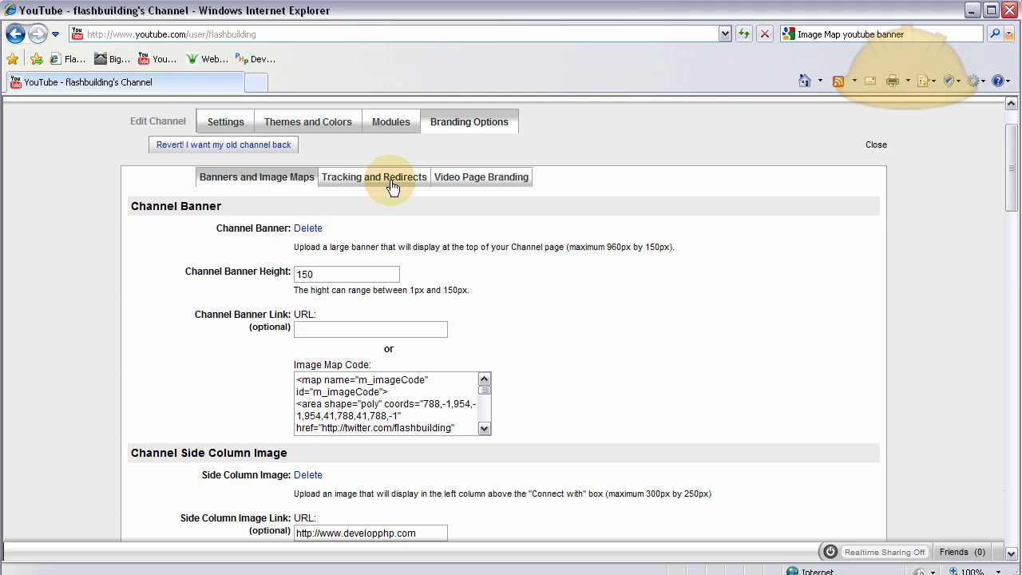
{"action": "left_click", "coordinate": [505, 184]}
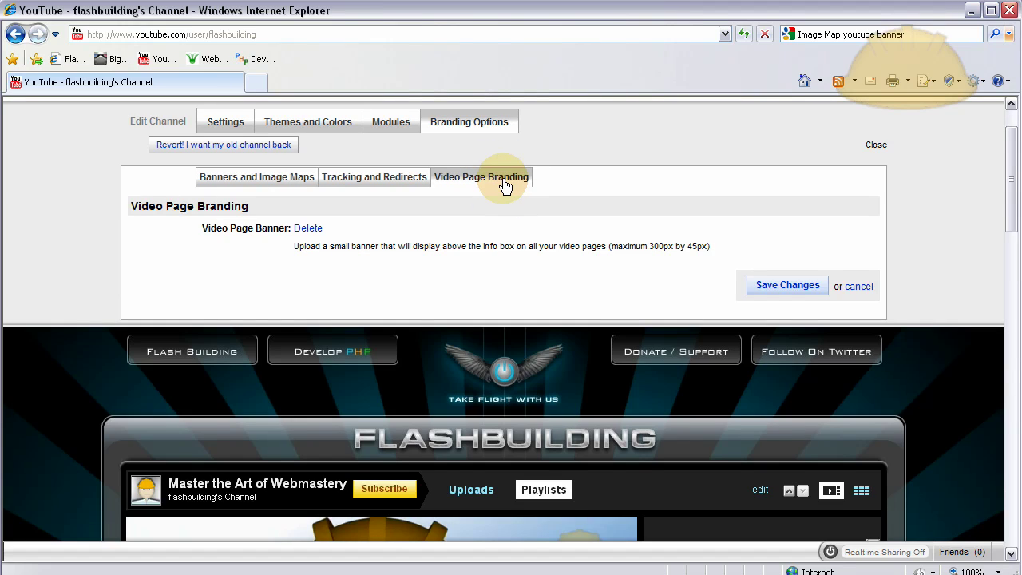
{"action": "scroll", "coordinate": [505, 184], "scroll_direction": "down", "scroll_amount": 3}
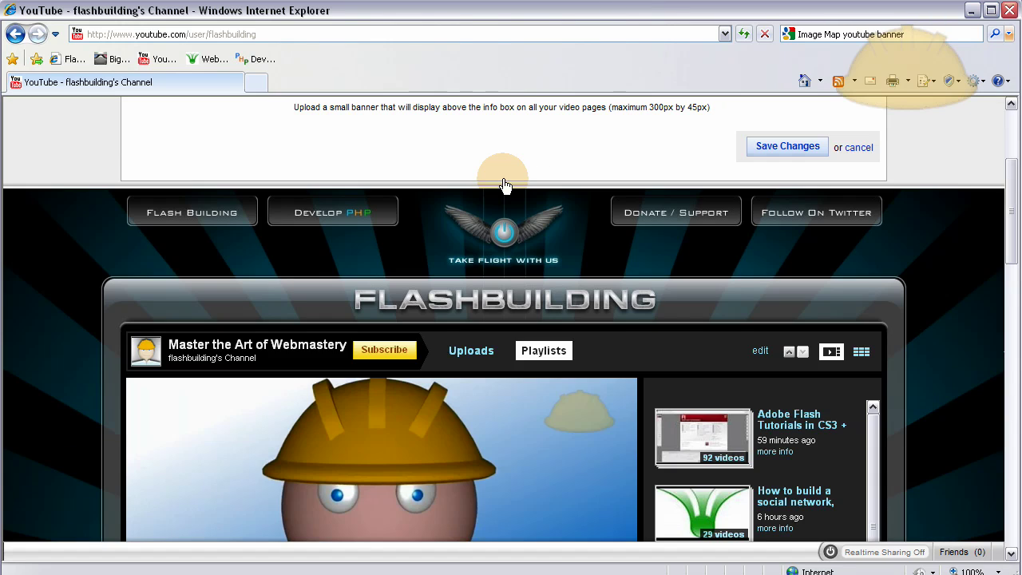
Step: Open the featured Draggable OS Style Windows video's watch page and return to the channel
{"action": "scroll", "coordinate": [505, 184], "scroll_direction": "down", "scroll_amount": 5}
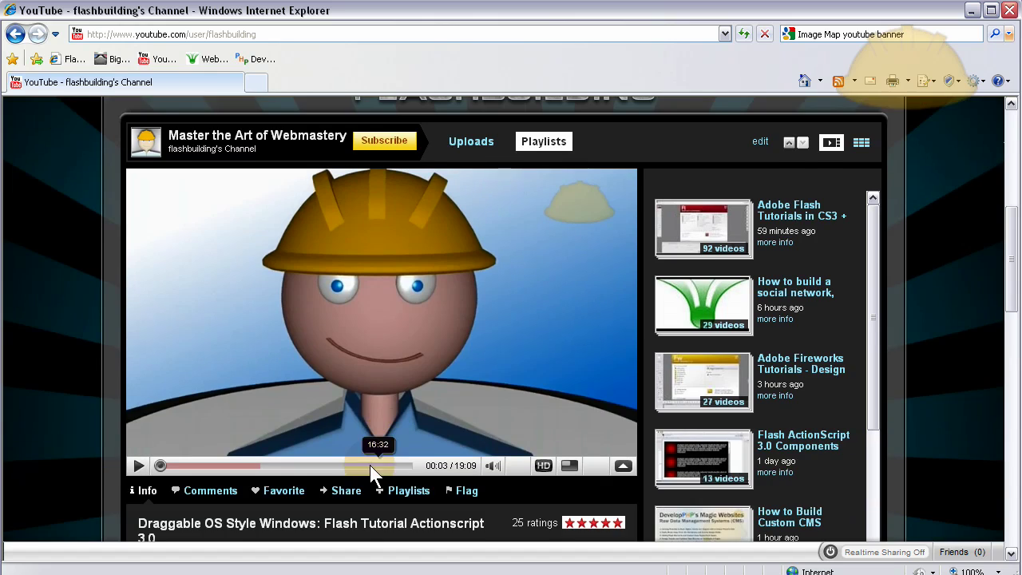
{"action": "scroll", "coordinate": [341, 483], "scroll_direction": "down", "scroll_amount": 5}
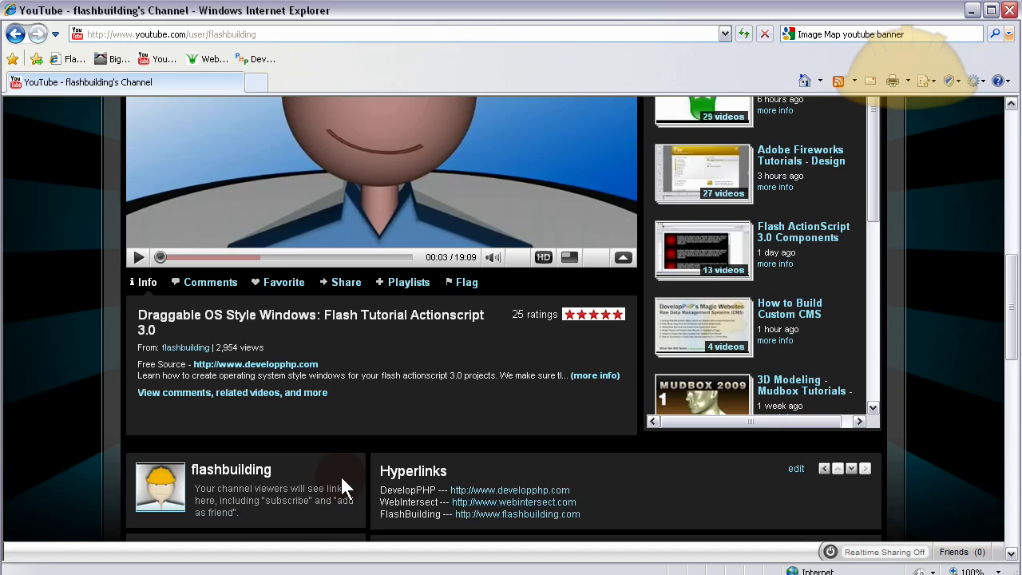
{"action": "left_click", "coordinate": [307, 324]}
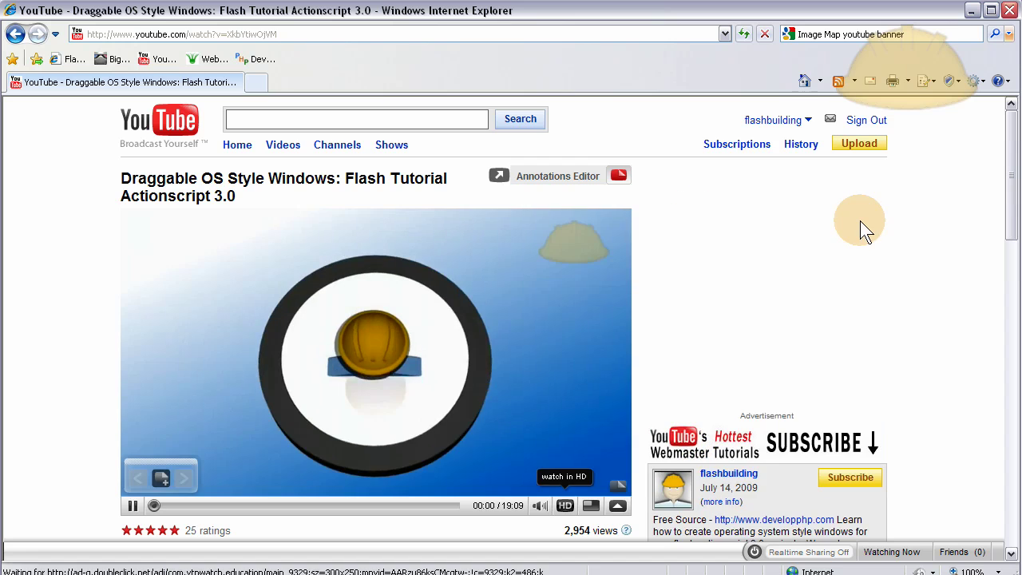
{"action": "scroll", "coordinate": [917, 327], "scroll_direction": "down", "scroll_amount": 2}
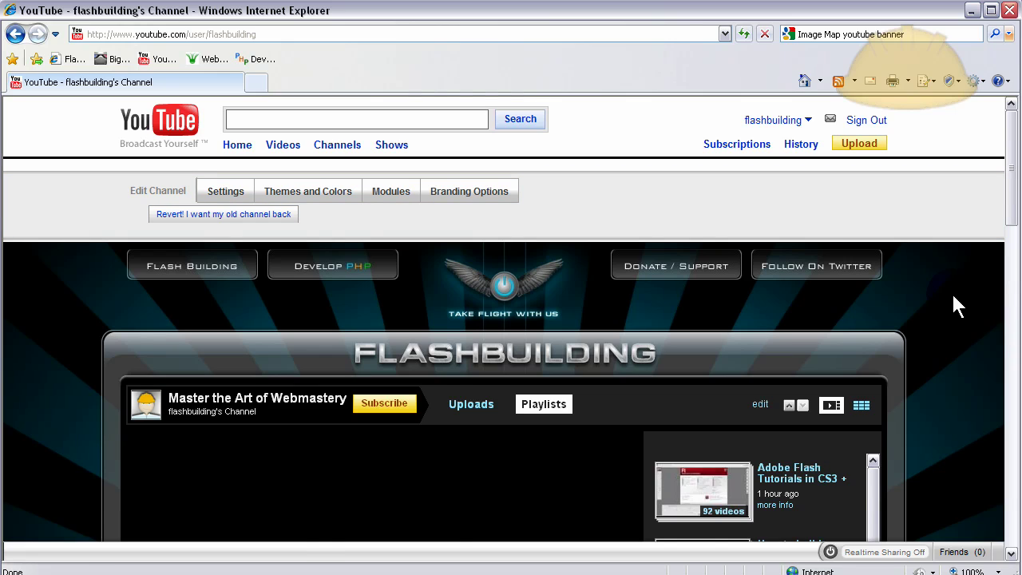
Step: Reopen the channel's Branding Options and view the Video Page Branding settings
{"action": "left_click", "coordinate": [485, 192]}
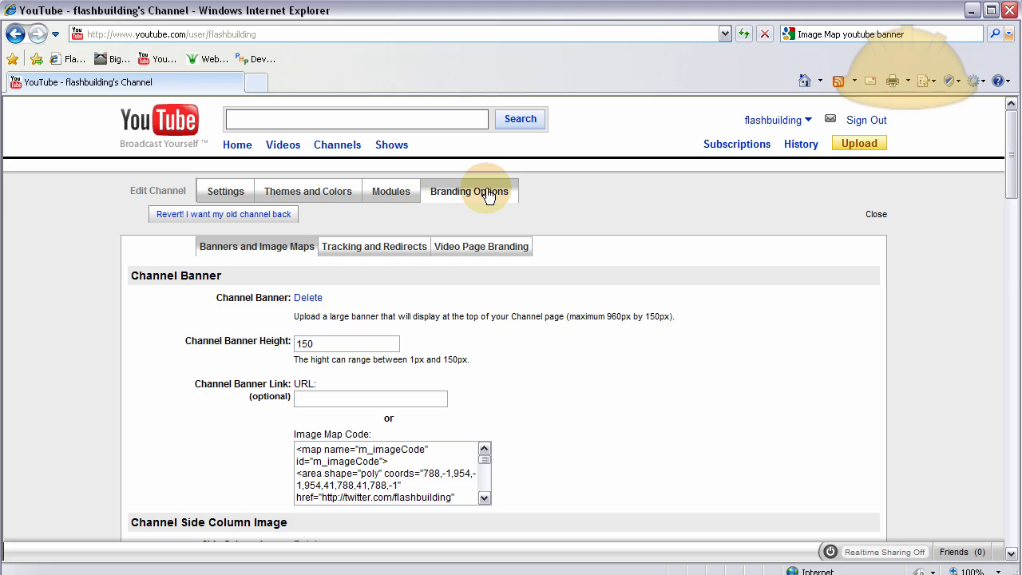
{"action": "scroll", "coordinate": [559, 392], "scroll_direction": "down", "scroll_amount": 10}
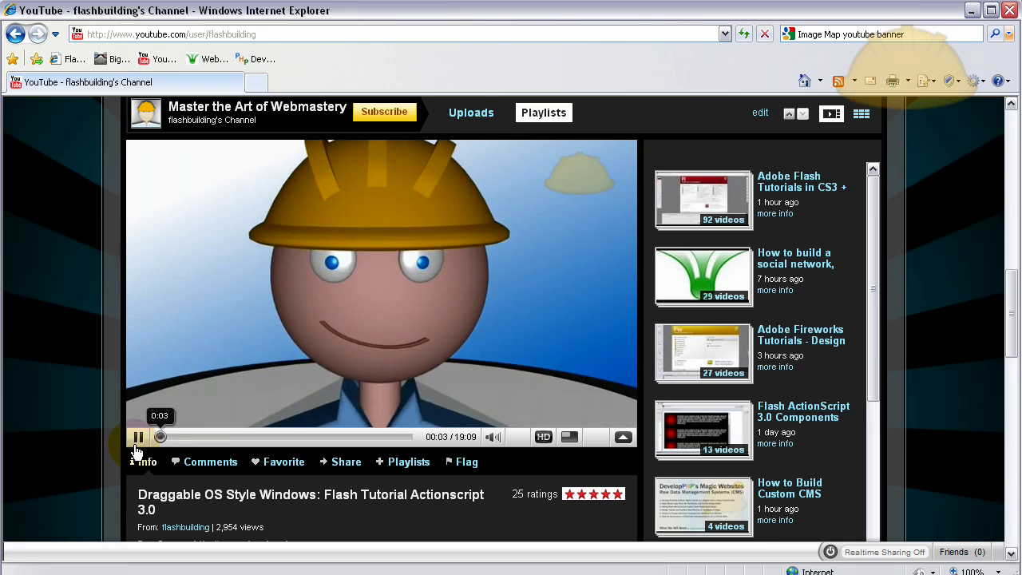
{"action": "scroll", "coordinate": [94, 439], "scroll_direction": "up", "scroll_amount": 10}
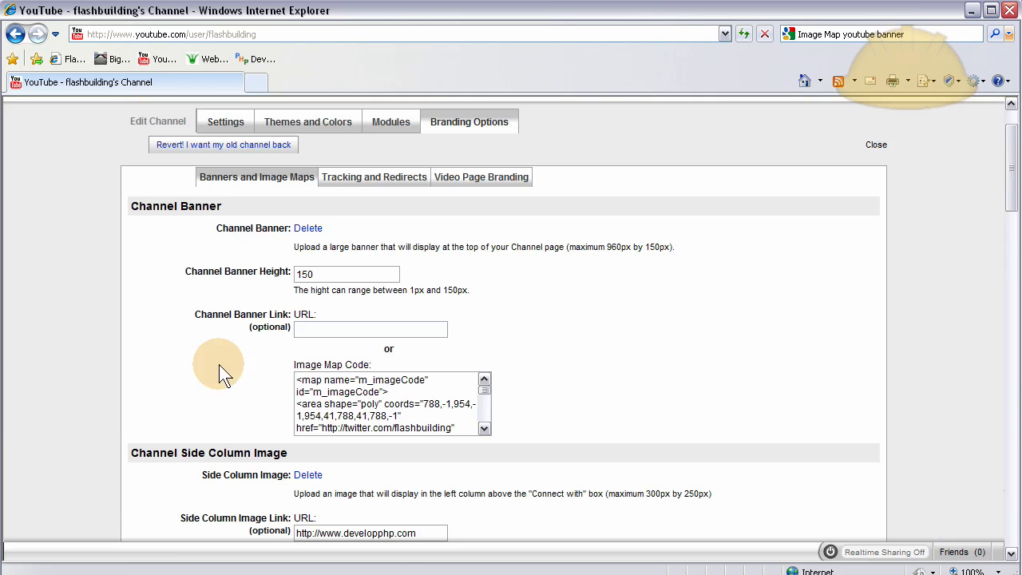
{"action": "left_click", "coordinate": [492, 180]}
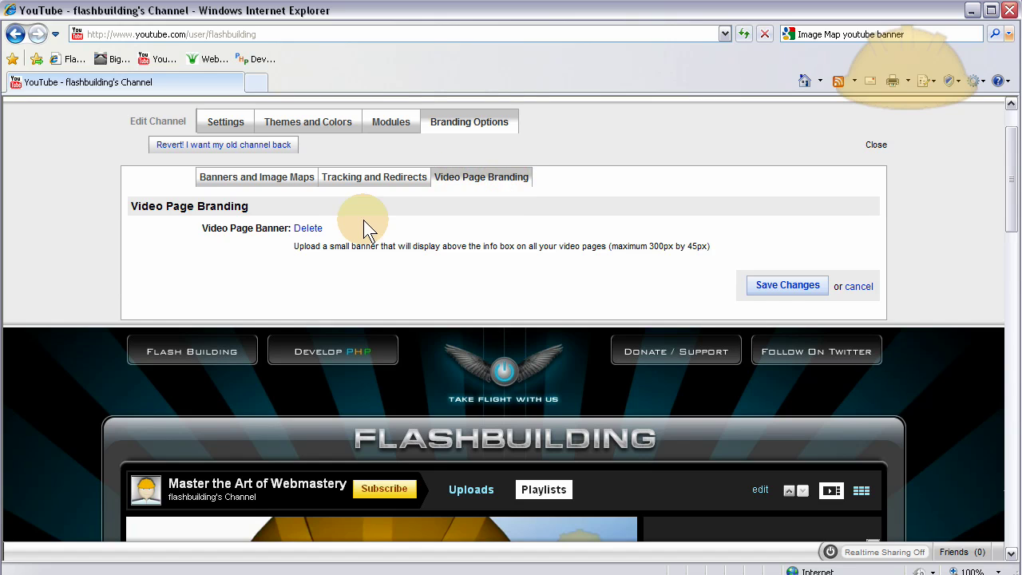
Step: Go back to Banners and Image Maps and scroll through the Image Map Code form
{"action": "left_click", "coordinate": [246, 181]}
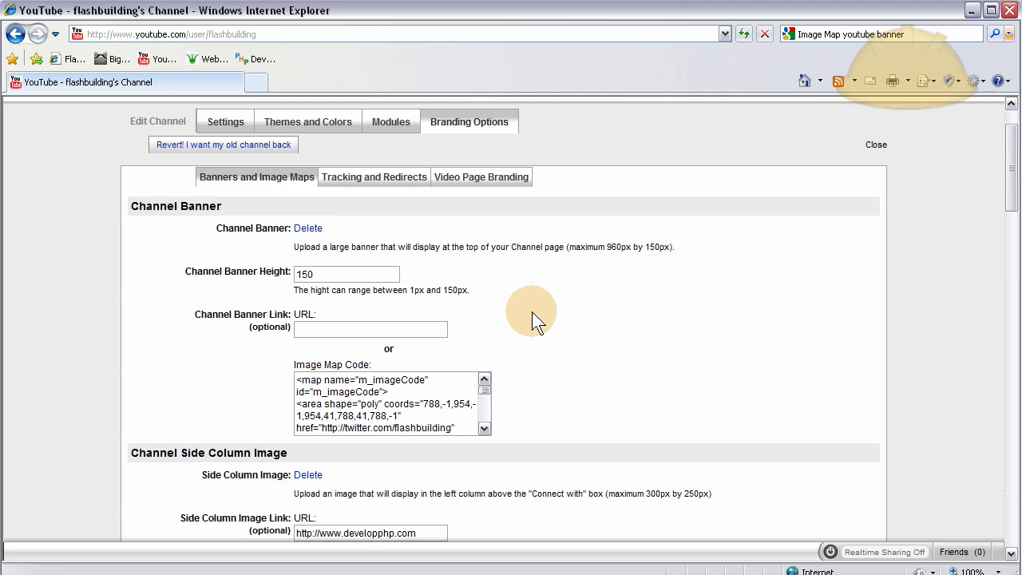
{"action": "scroll", "coordinate": [534, 318], "scroll_direction": "down", "scroll_amount": 7}
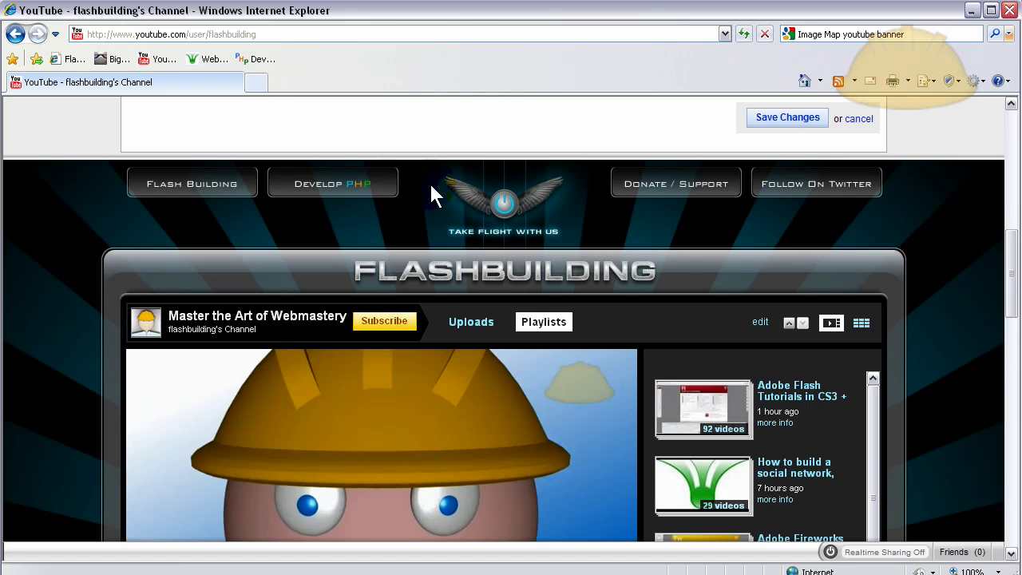
{"action": "scroll", "coordinate": [291, 236], "scroll_direction": "up", "scroll_amount": 8}
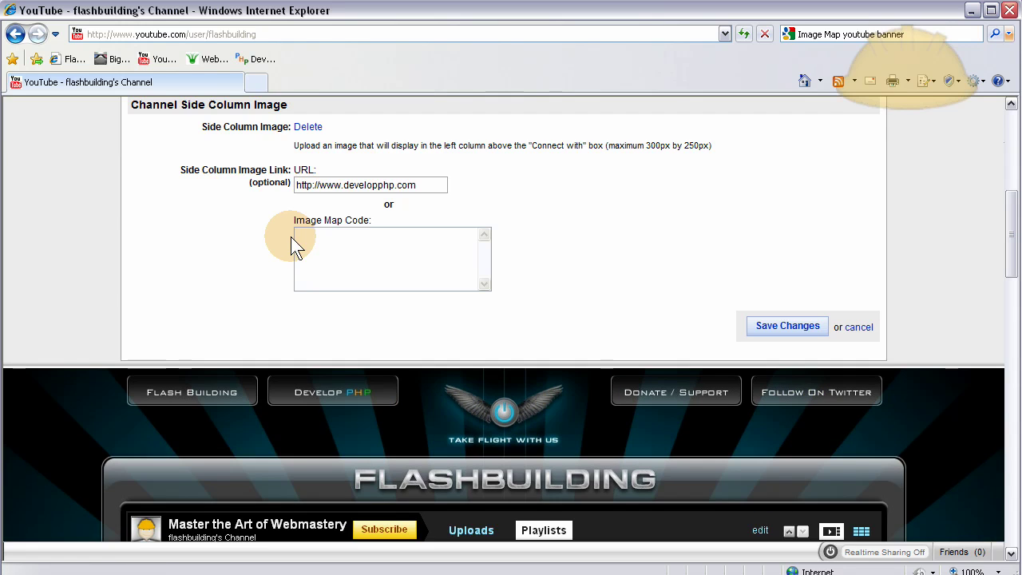
{"action": "scroll", "coordinate": [248, 261], "scroll_direction": "up", "scroll_amount": 5}
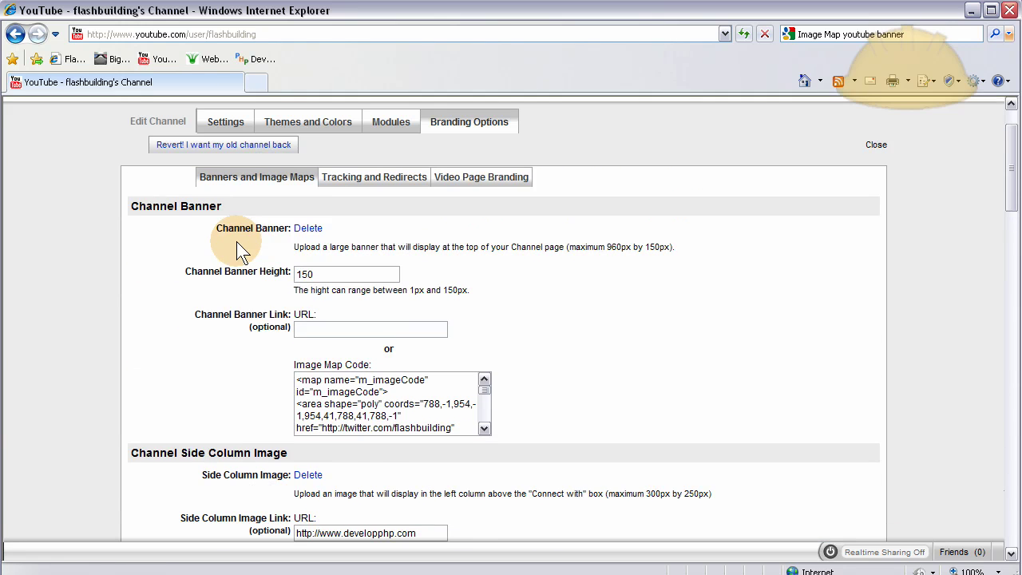
{"action": "scroll", "coordinate": [204, 220], "scroll_direction": "down", "scroll_amount": 5}
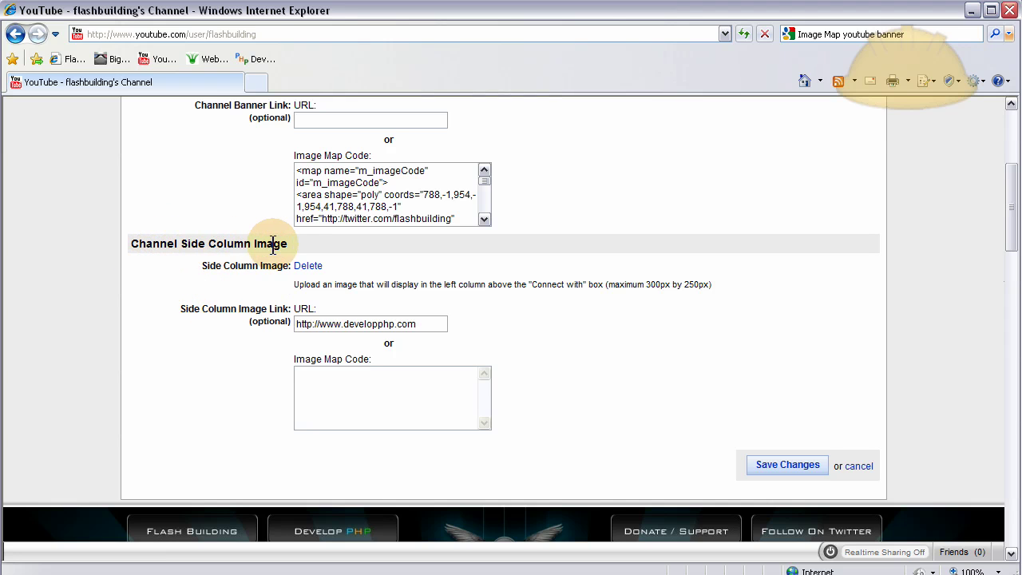
{"action": "scroll", "coordinate": [239, 359], "scroll_direction": "down", "scroll_amount": 10}
{"action": "scroll", "coordinate": [65, 378], "scroll_direction": "down", "scroll_amount": 20}
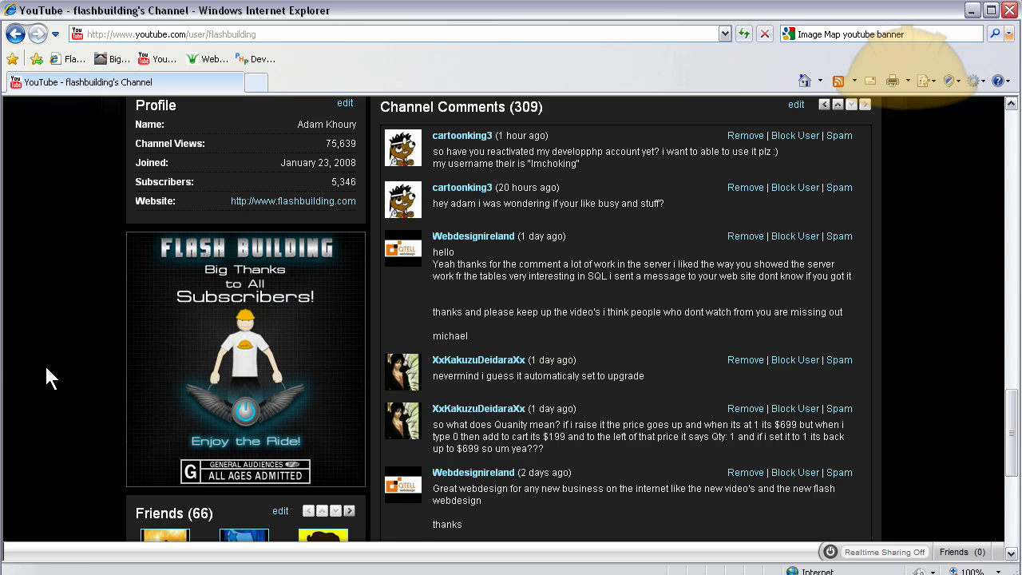
{"action": "scroll", "coordinate": [34, 363], "scroll_direction": "up", "scroll_amount": 20}
{"action": "scroll", "coordinate": [41, 373], "scroll_direction": "up", "scroll_amount": 8}
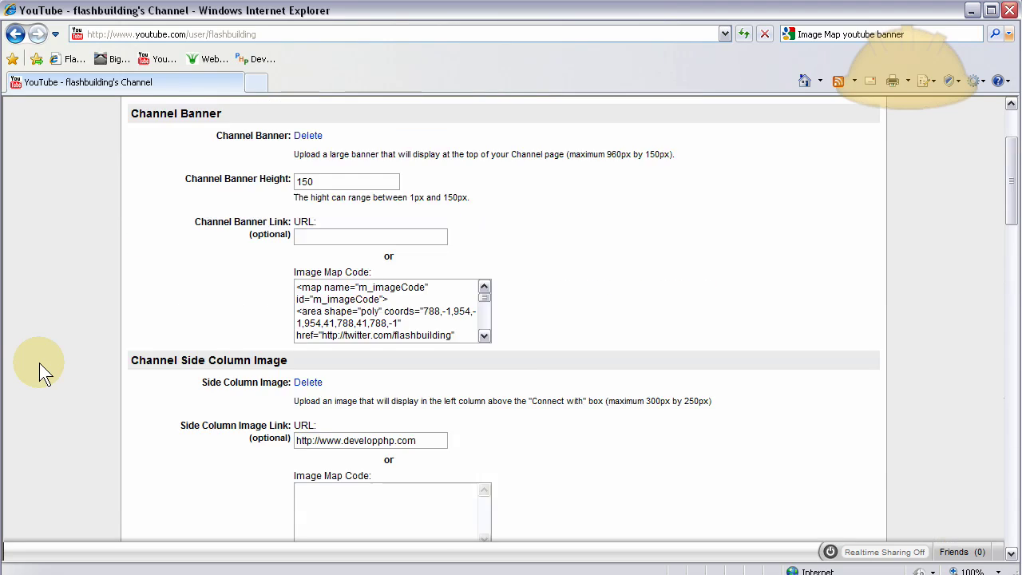
{"action": "scroll", "coordinate": [219, 293], "scroll_direction": "down", "scroll_amount": 2}
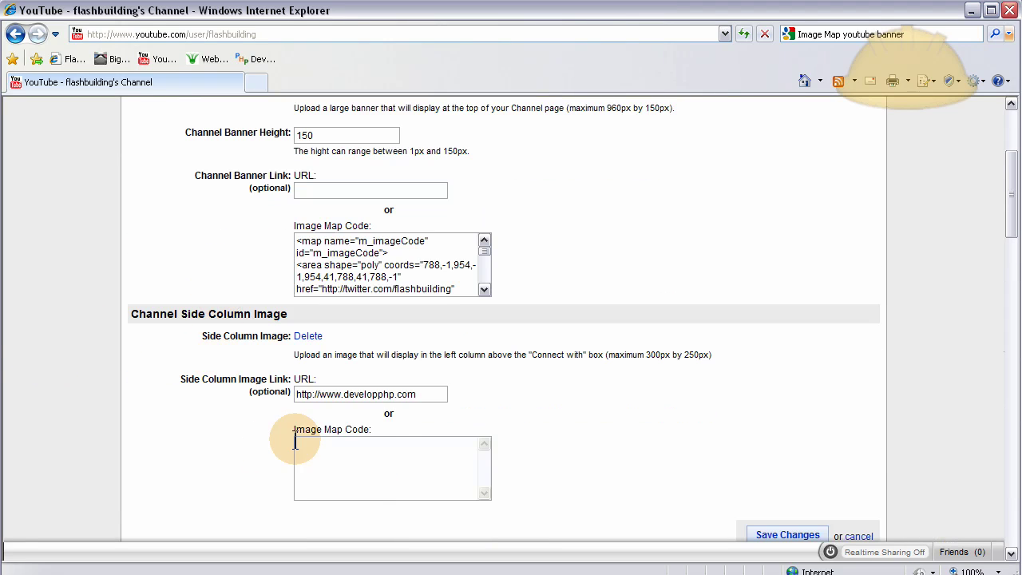
{"action": "scroll", "coordinate": [364, 371], "scroll_direction": "up", "scroll_amount": 2}
{"action": "scroll", "coordinate": [369, 380], "scroll_direction": "up", "scroll_amount": 1}
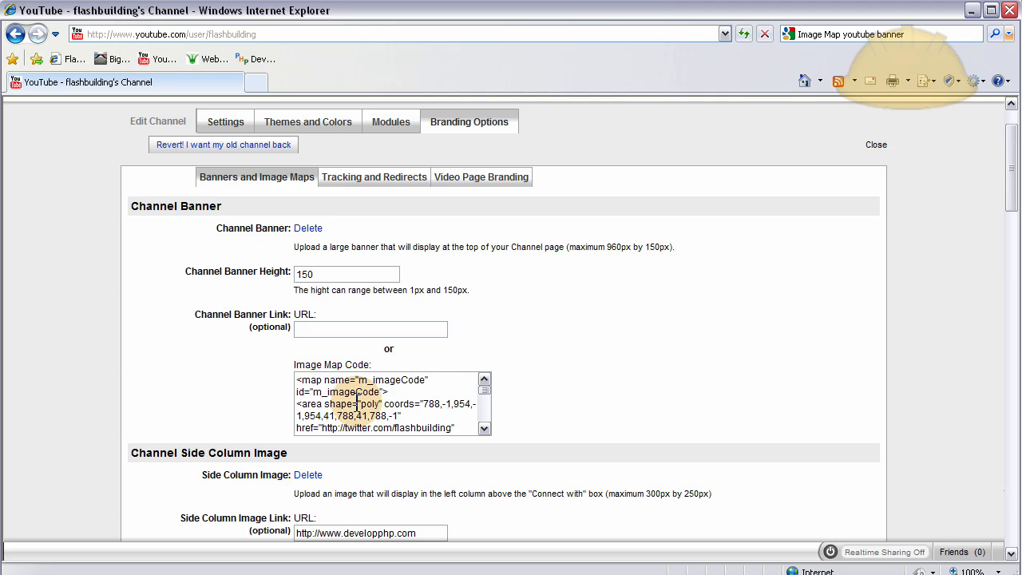
{"action": "scroll", "coordinate": [357, 403], "scroll_direction": "down", "scroll_amount": 2}
{"action": "scroll", "coordinate": [216, 417], "scroll_direction": "down", "scroll_amount": 7}
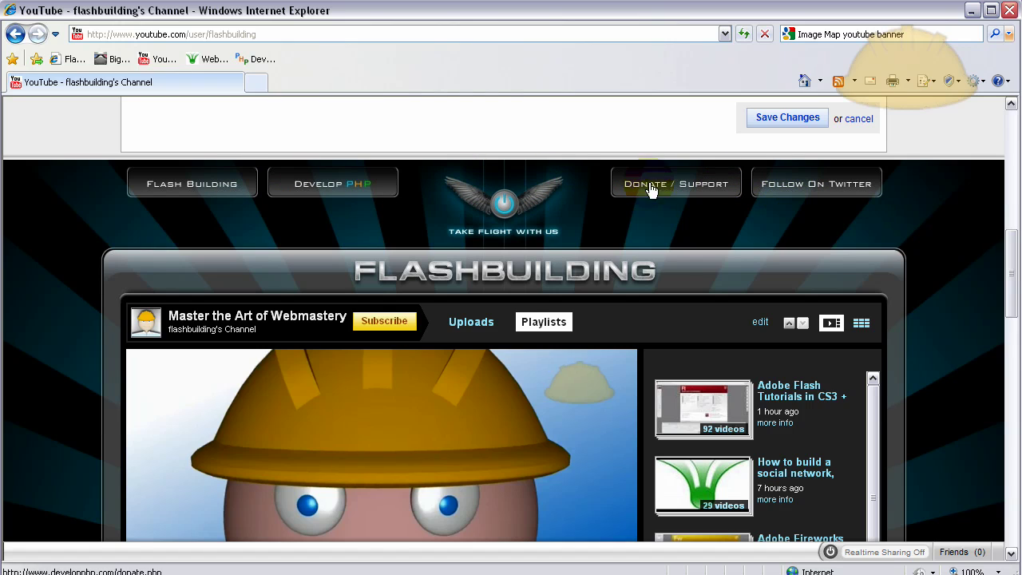
{"action": "scroll", "coordinate": [255, 228], "scroll_direction": "up", "scroll_amount": 5}
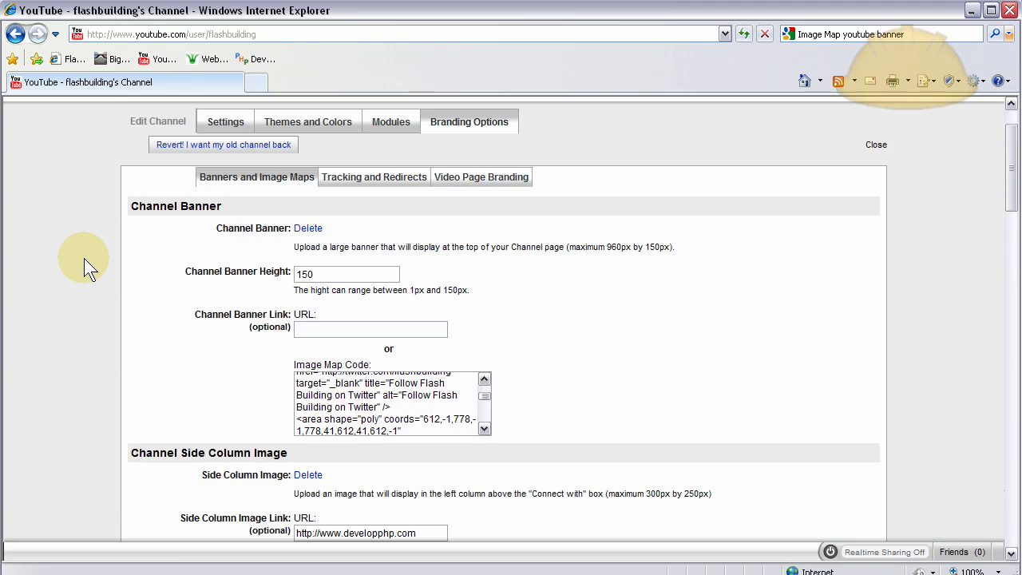
{"action": "scroll", "coordinate": [88, 258], "scroll_direction": "up", "scroll_amount": 2}
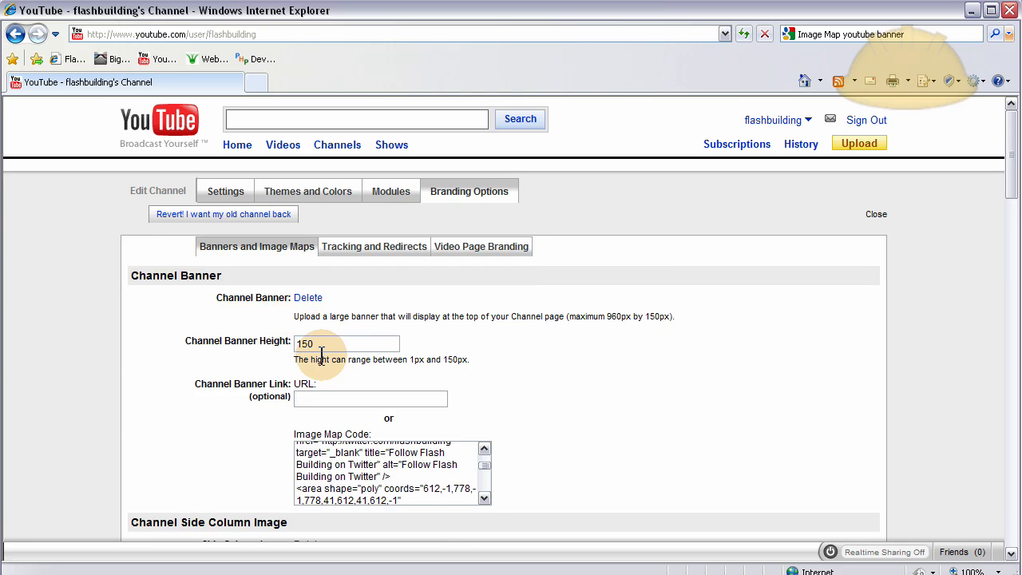
{"action": "scroll", "coordinate": [96, 392], "scroll_direction": "down", "scroll_amount": 10}
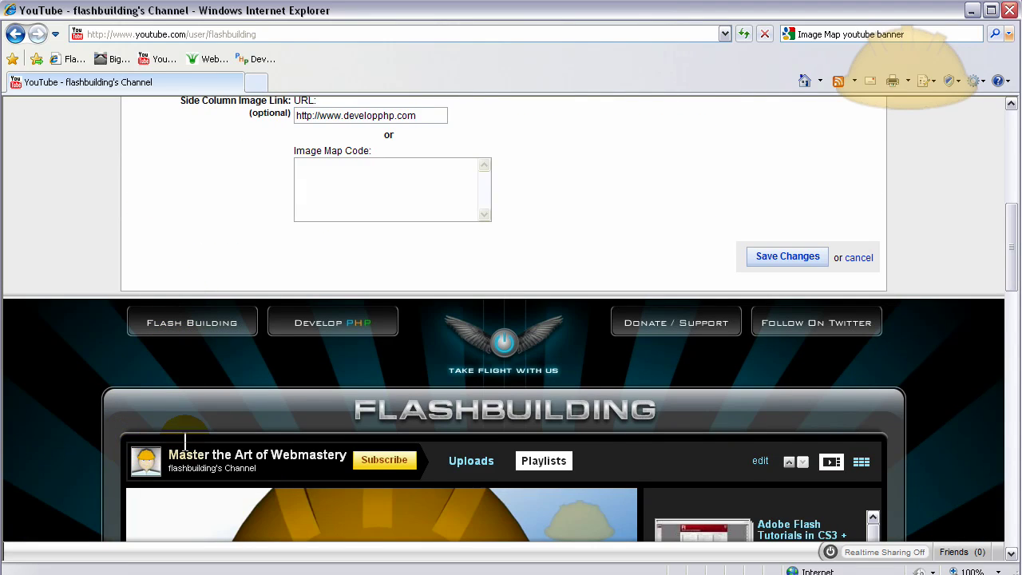
{"action": "scroll", "coordinate": [184, 442], "scroll_direction": "down", "scroll_amount": 2}
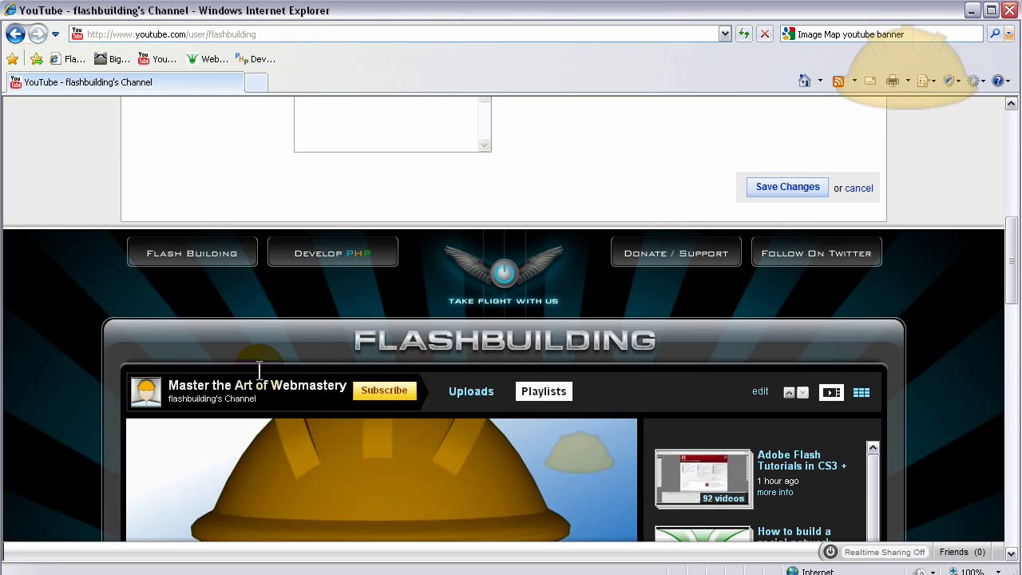
{"action": "scroll", "coordinate": [113, 380], "scroll_direction": "up", "scroll_amount": 5}
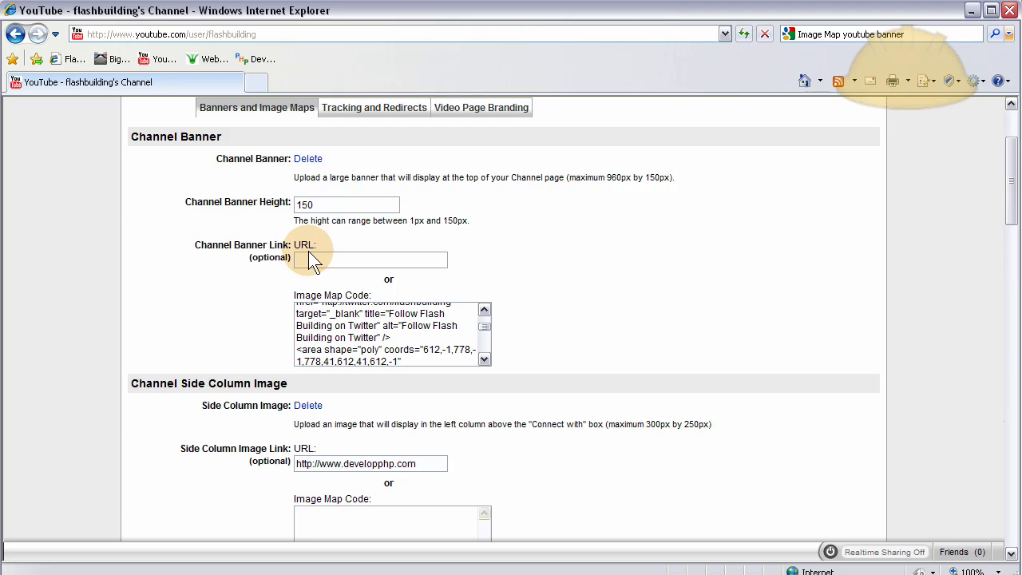
{"action": "scroll", "coordinate": [303, 208], "scroll_direction": "up", "scroll_amount": 2}
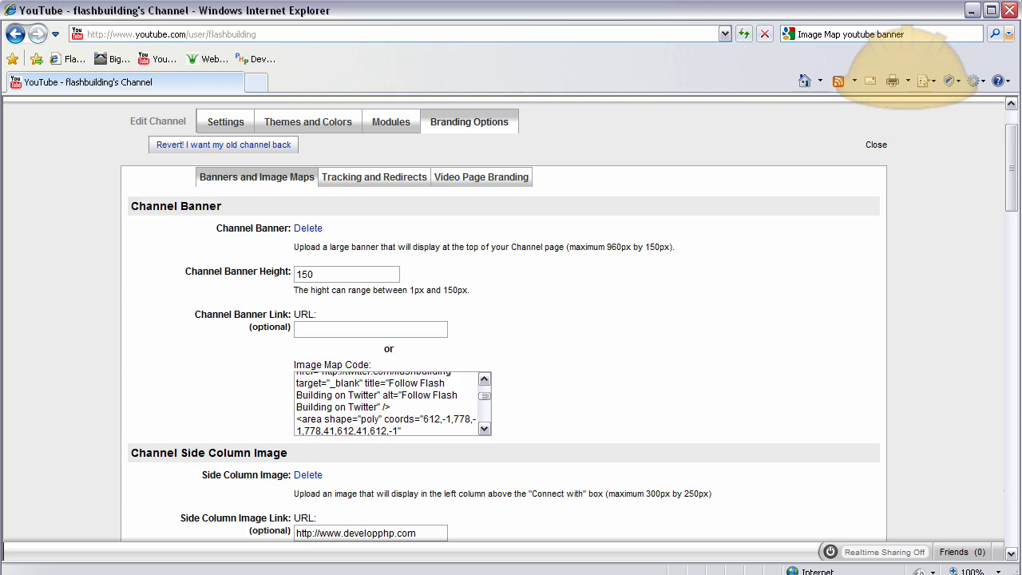
{"action": "key", "text": "alt+Tab"}
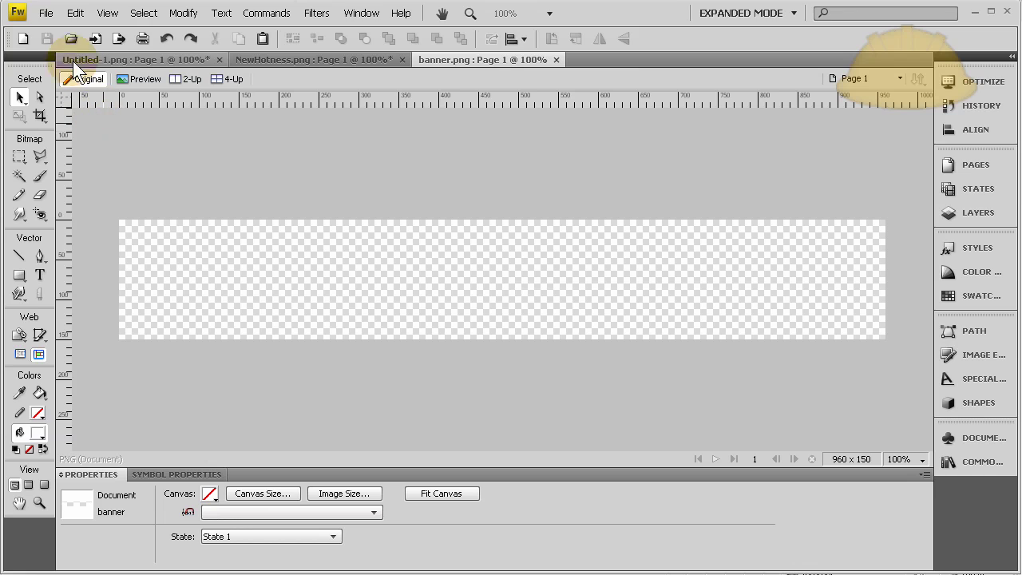
{"action": "left_click", "coordinate": [46, 14]}
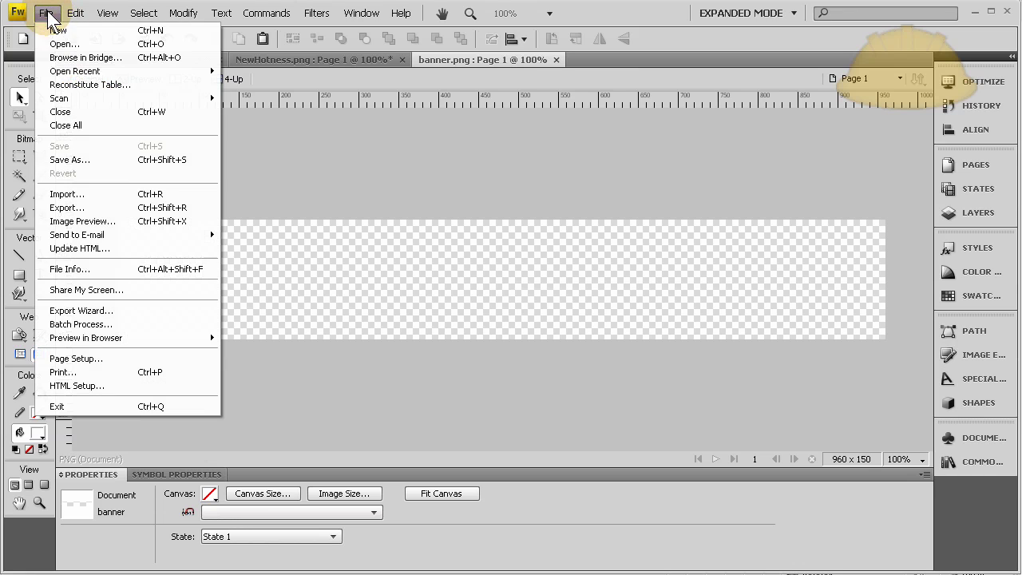
{"action": "left_click", "coordinate": [96, 310]}
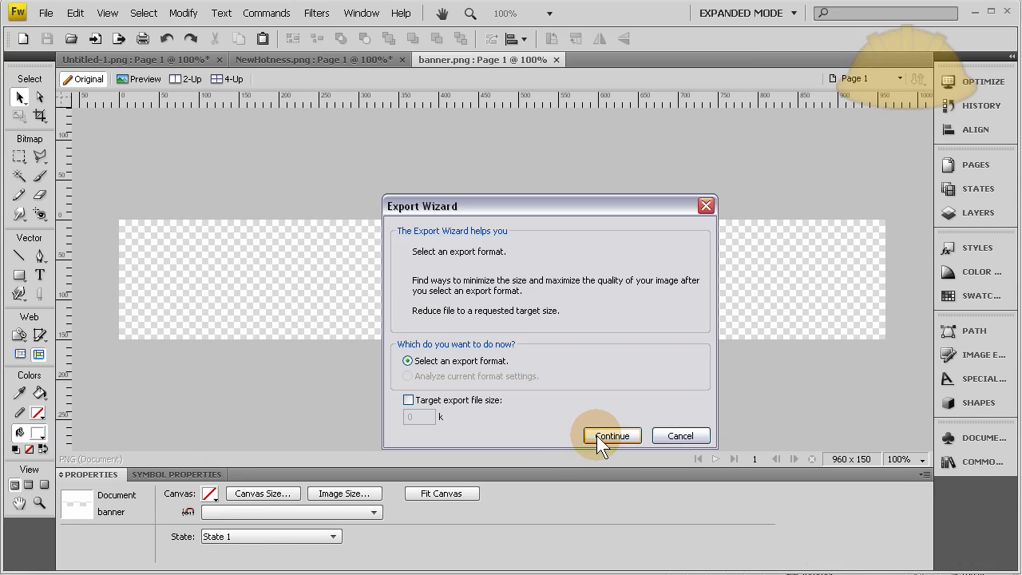
{"action": "left_click", "coordinate": [598, 437]}
{"action": "left_click", "coordinate": [611, 392]}
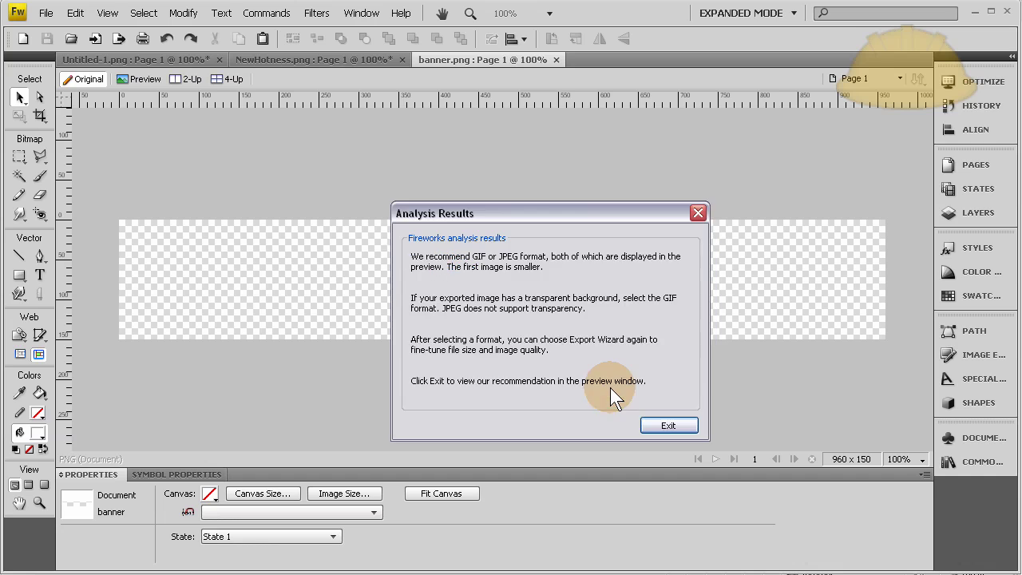
{"action": "left_click", "coordinate": [679, 427]}
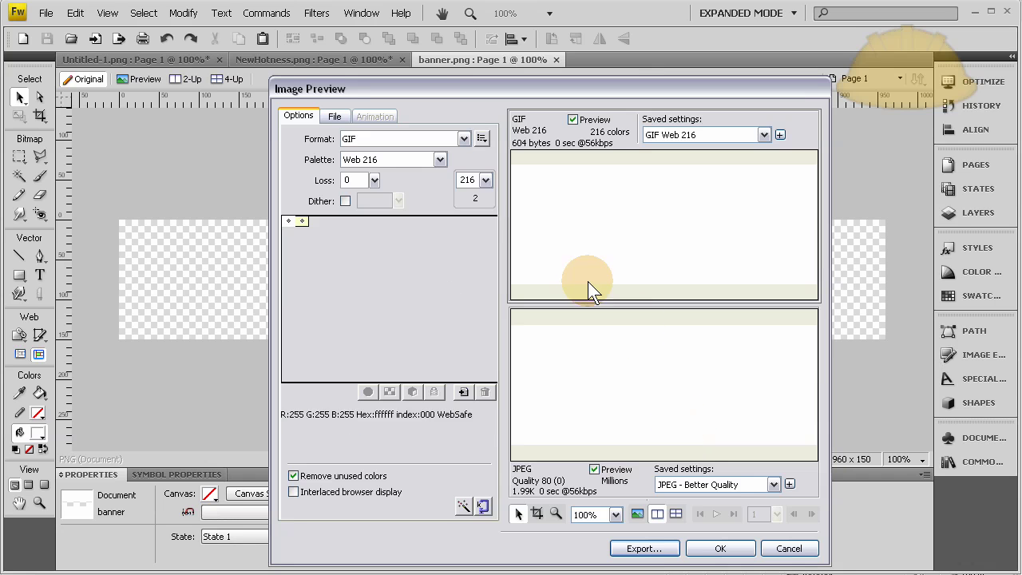
{"action": "left_click", "coordinate": [464, 139]}
{"action": "left_click", "coordinate": [388, 215]}
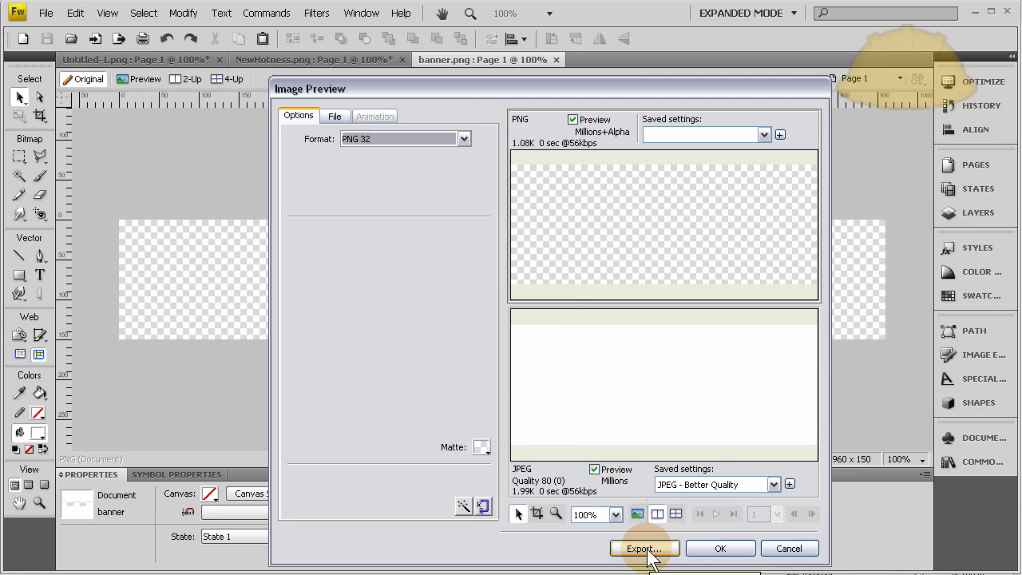
{"action": "left_click", "coordinate": [787, 549]}
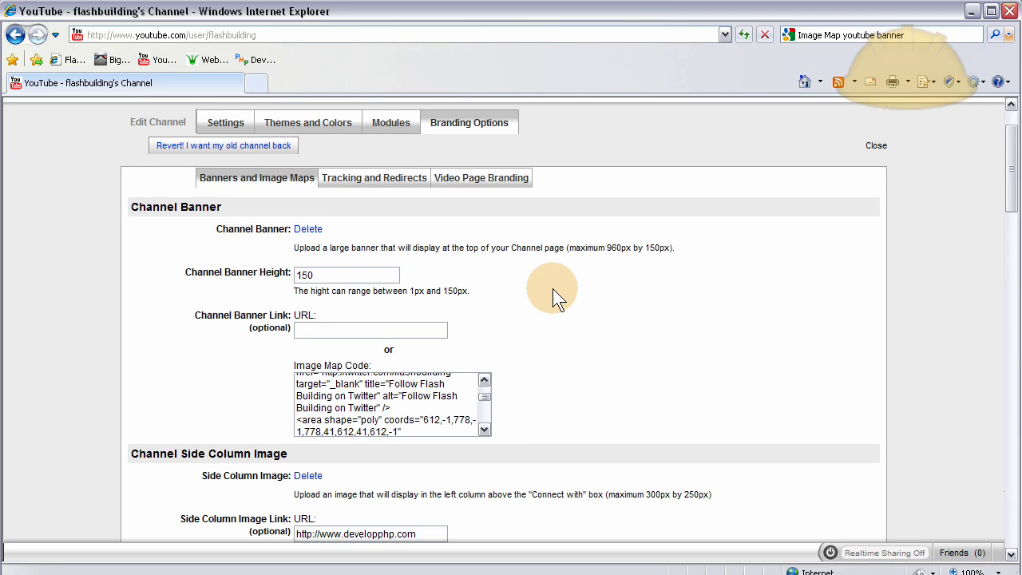
{"action": "scroll", "coordinate": [483, 330], "scroll_direction": "down", "scroll_amount": 1}
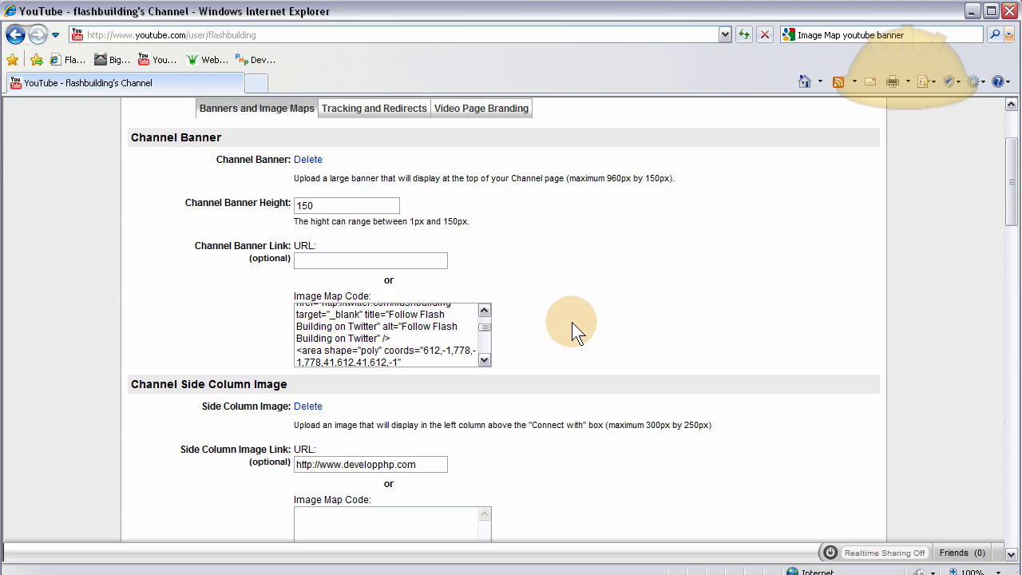
{"action": "scroll", "coordinate": [572, 322], "scroll_direction": "up", "scroll_amount": 2}
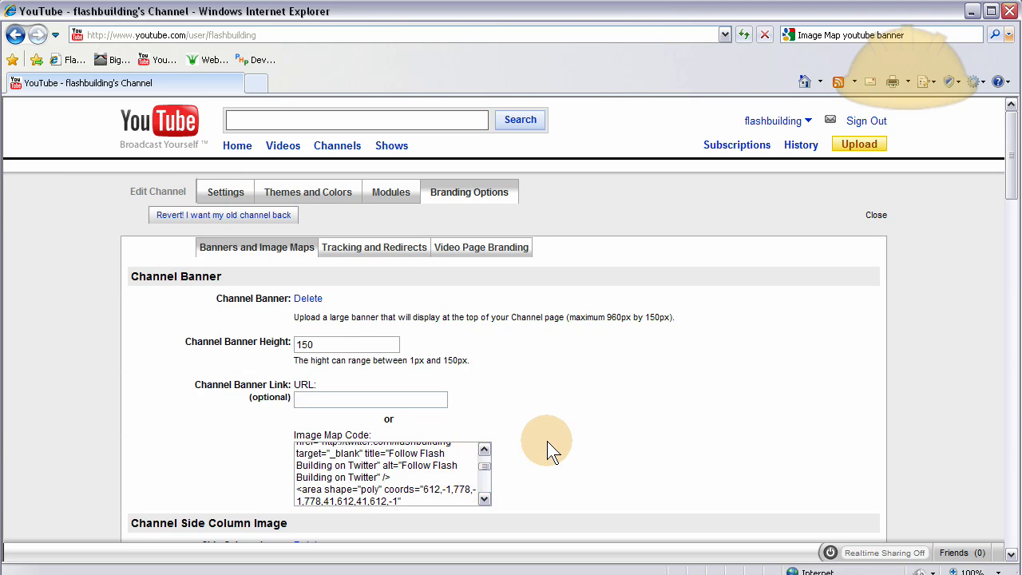
{"action": "scroll", "coordinate": [547, 441], "scroll_direction": "down", "scroll_amount": 5}
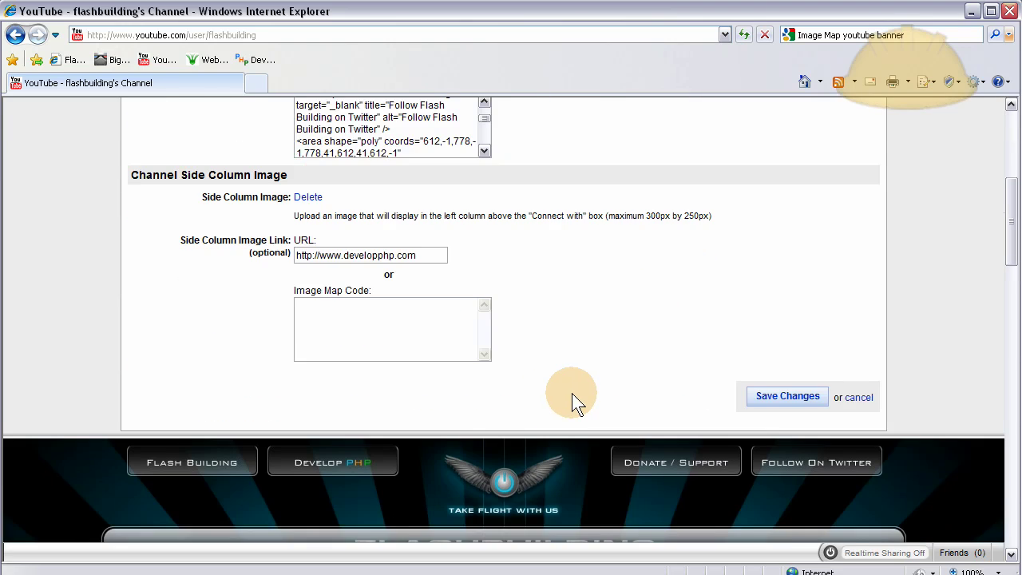
{"action": "scroll", "coordinate": [571, 395], "scroll_direction": "down", "scroll_amount": 4}
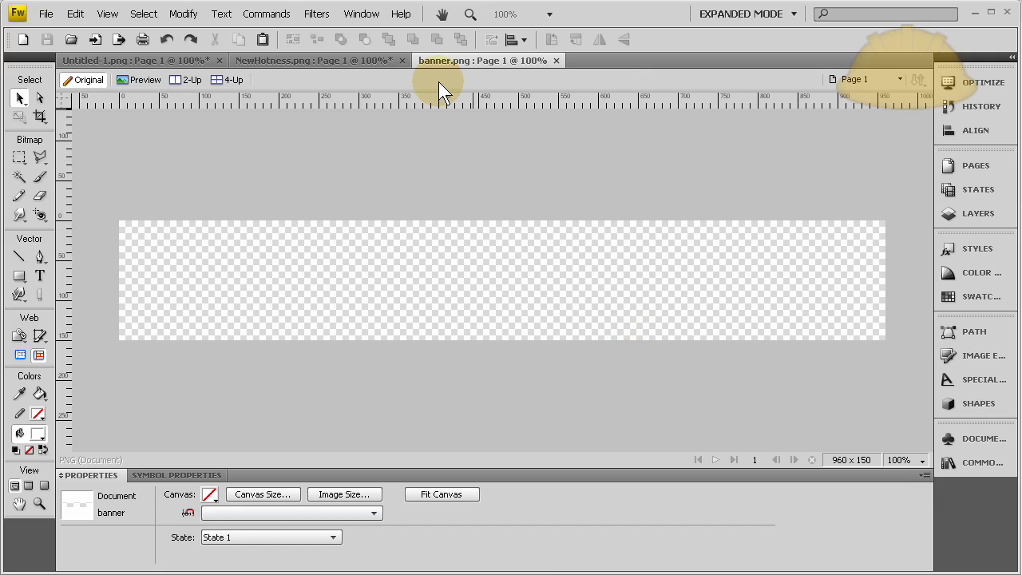
Step: Switch to NewHotness.png, zoom out to 66%, and confirm the 1600 × 1000 canvas size unchanged
{"action": "left_click", "coordinate": [272, 59]}
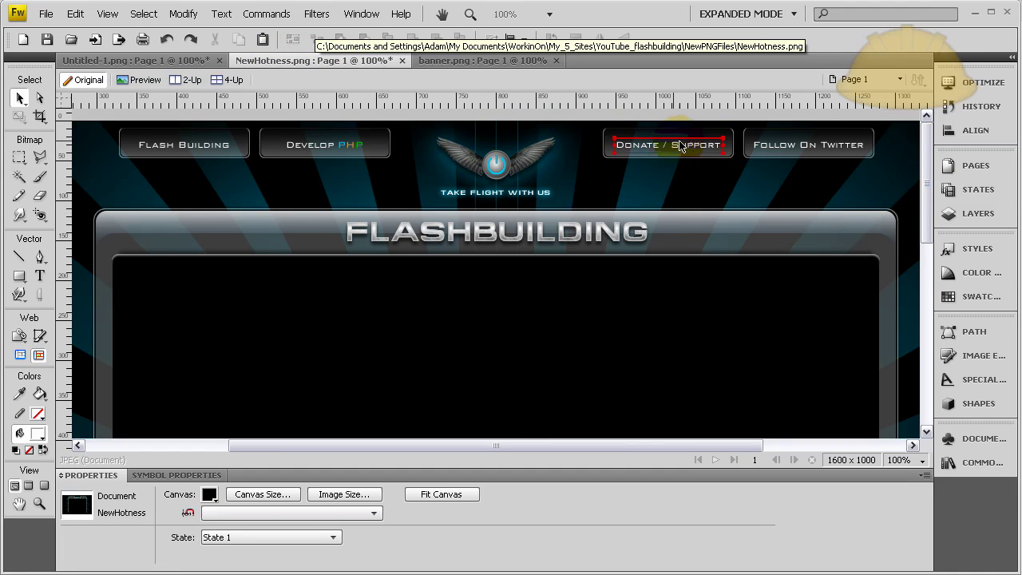
{"action": "scroll", "coordinate": [799, 263], "scroll_direction": "down", "scroll_amount": 4}
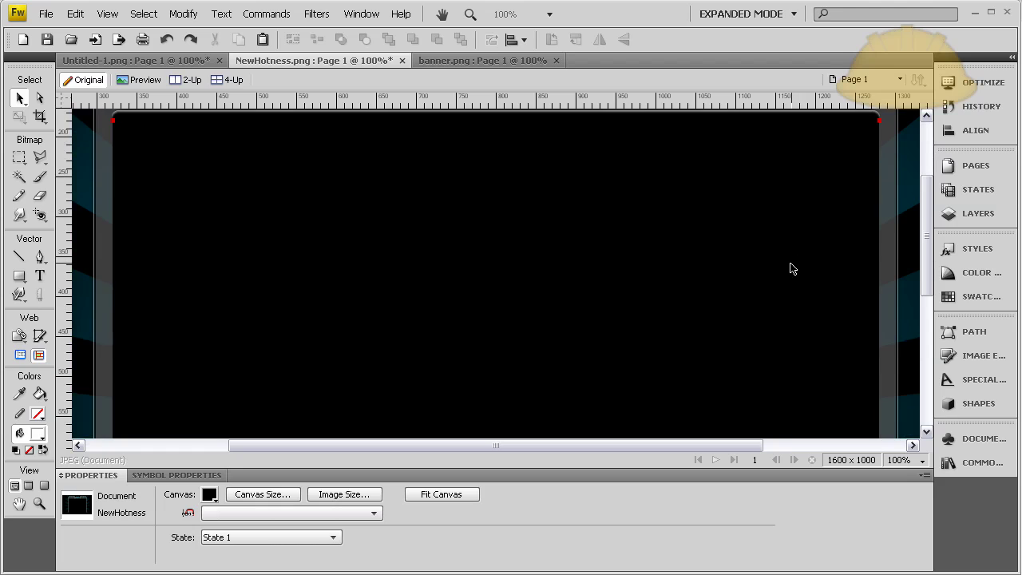
{"action": "scroll", "coordinate": [789, 272], "scroll_direction": "up", "scroll_amount": 3}
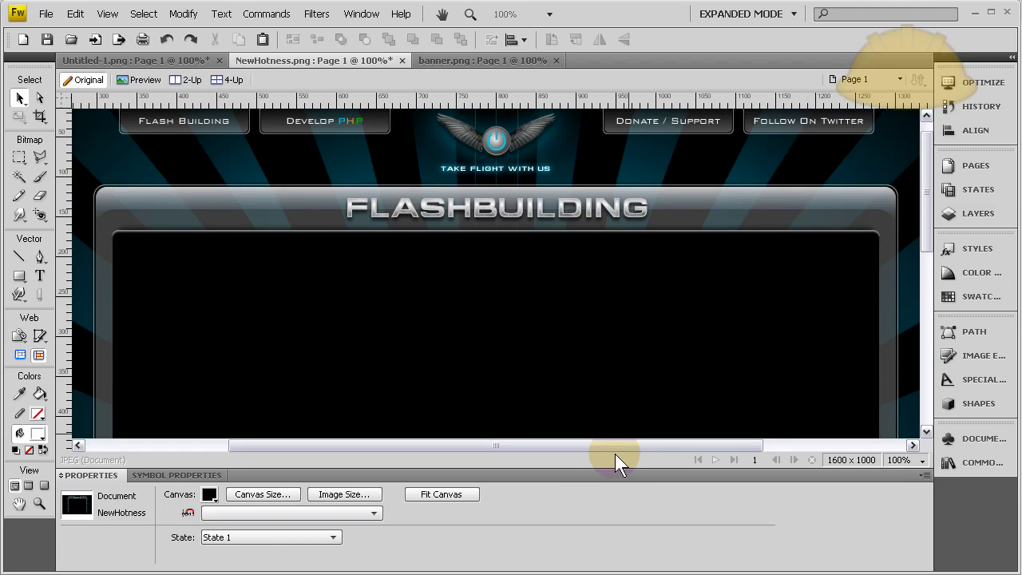
{"action": "key", "text": "ctrl+minus"}
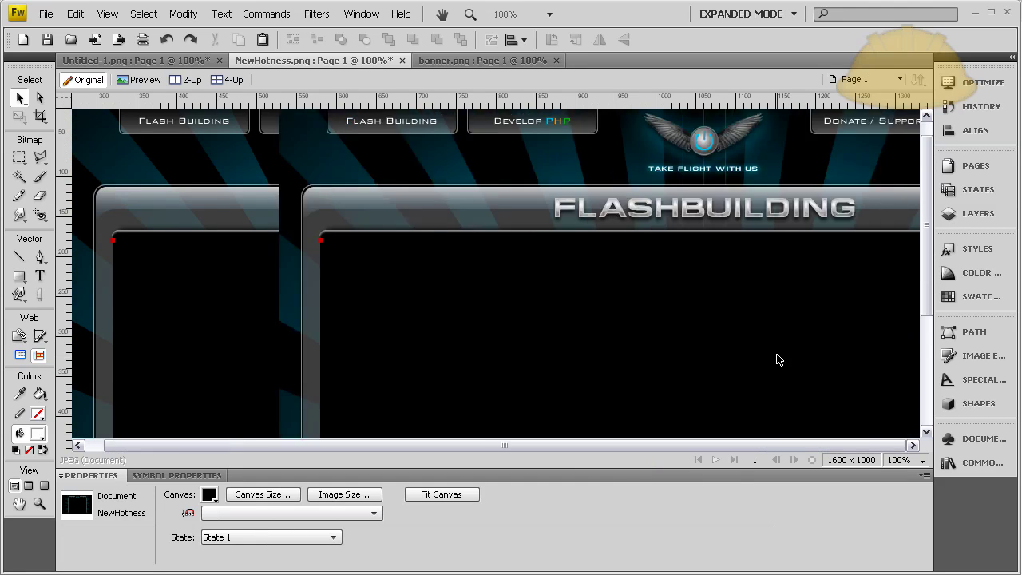
{"action": "scroll", "coordinate": [783, 282], "scroll_direction": "down", "scroll_amount": 1}
{"action": "scroll", "coordinate": [783, 282], "scroll_direction": "down", "scroll_amount": 4}
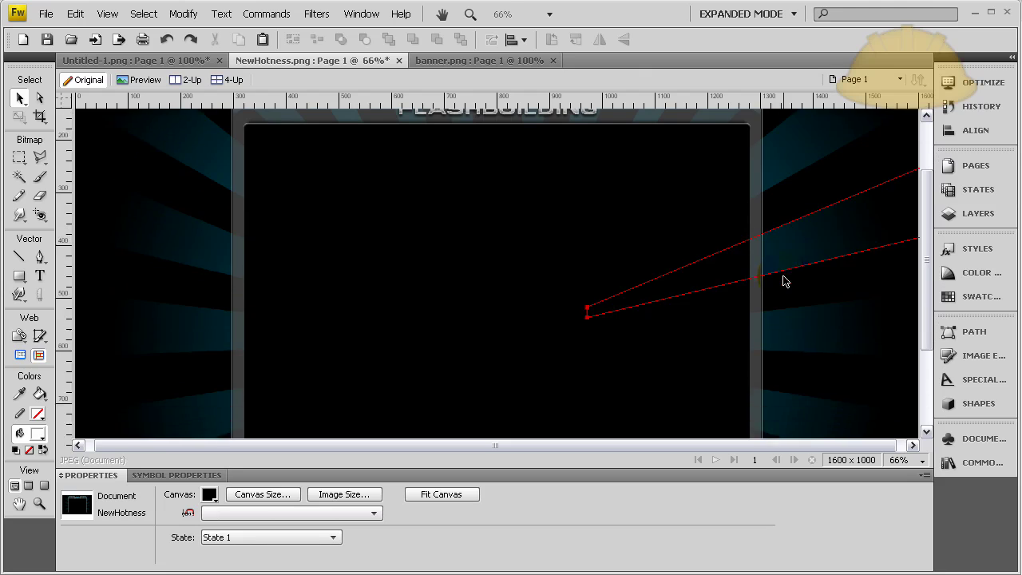
{"action": "scroll", "coordinate": [799, 301], "scroll_direction": "up", "scroll_amount": 4}
{"action": "scroll", "coordinate": [796, 333], "scroll_direction": "up", "scroll_amount": 1}
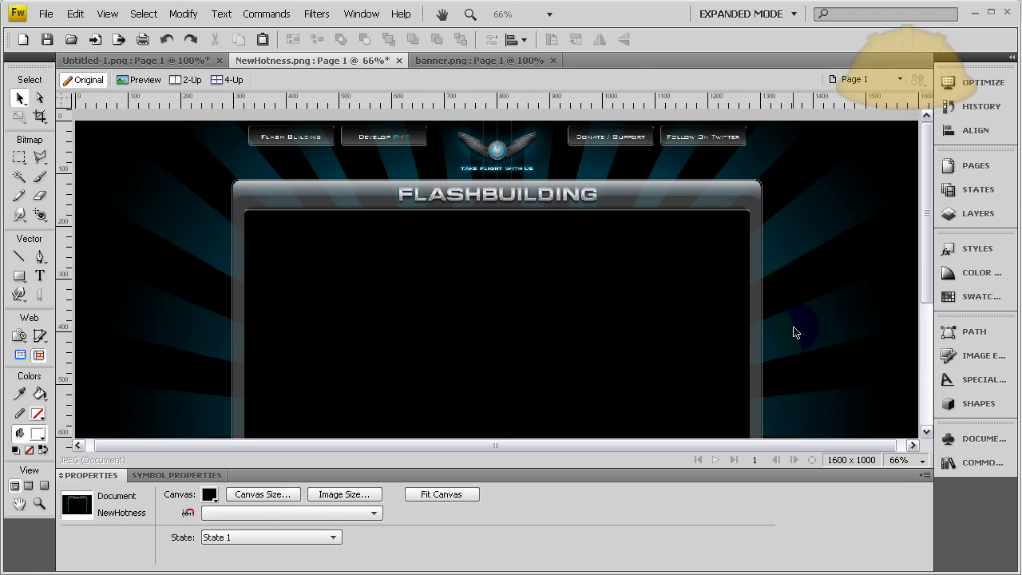
{"action": "left_click", "coordinate": [268, 495]}
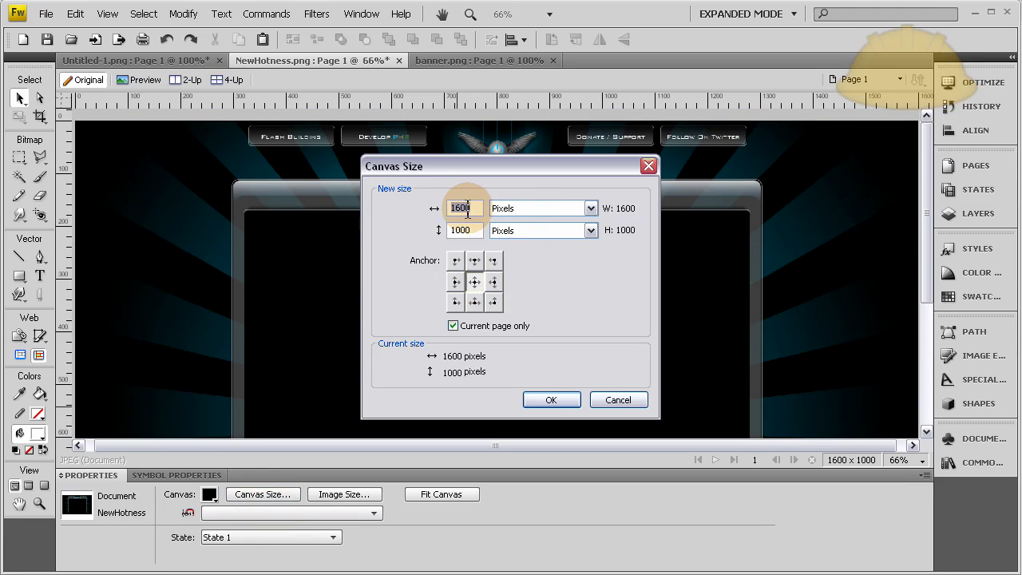
{"action": "left_click", "coordinate": [551, 399]}
Step: Run the Export Wizard with The web as destination, then exit to the image preview
{"action": "left_click", "coordinate": [45, 13]}
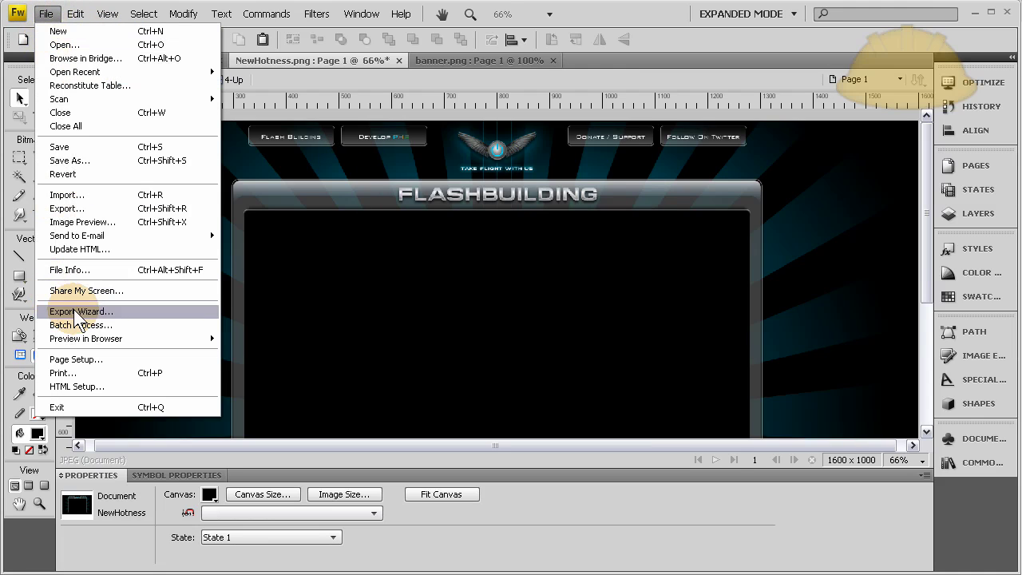
{"action": "left_click", "coordinate": [76, 311]}
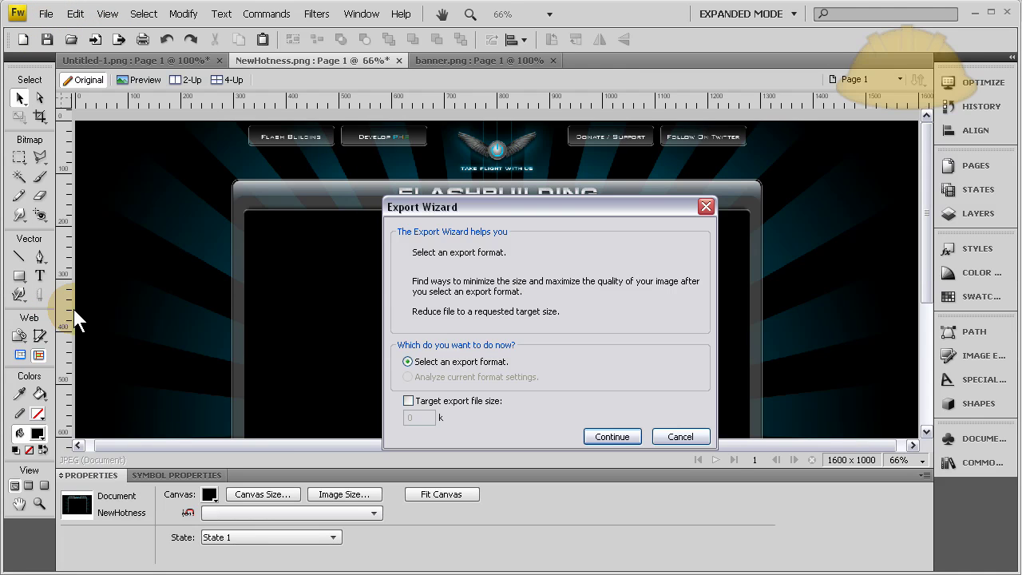
{"action": "left_click", "coordinate": [613, 436]}
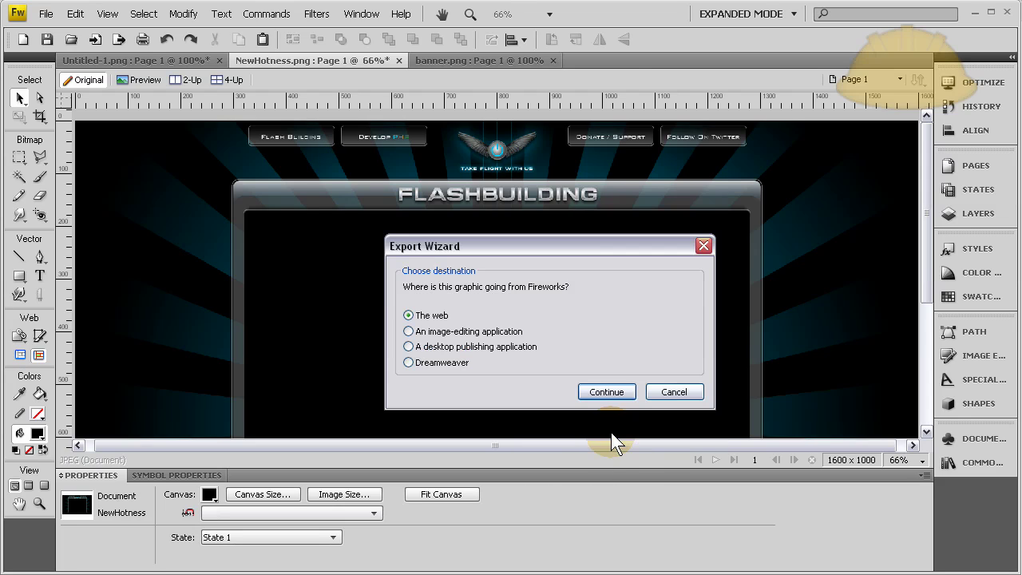
{"action": "left_click", "coordinate": [604, 390]}
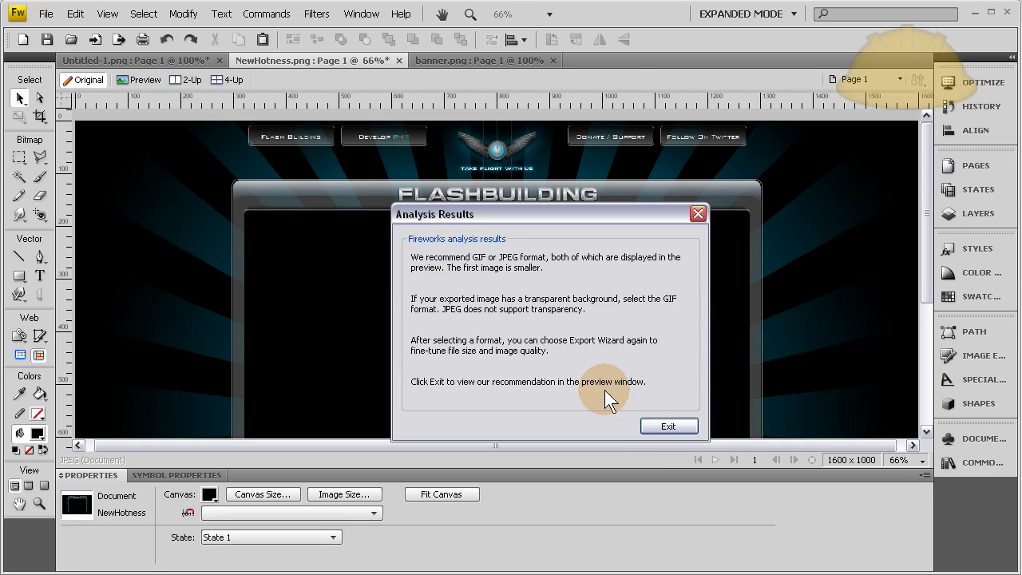
{"action": "left_click", "coordinate": [660, 422]}
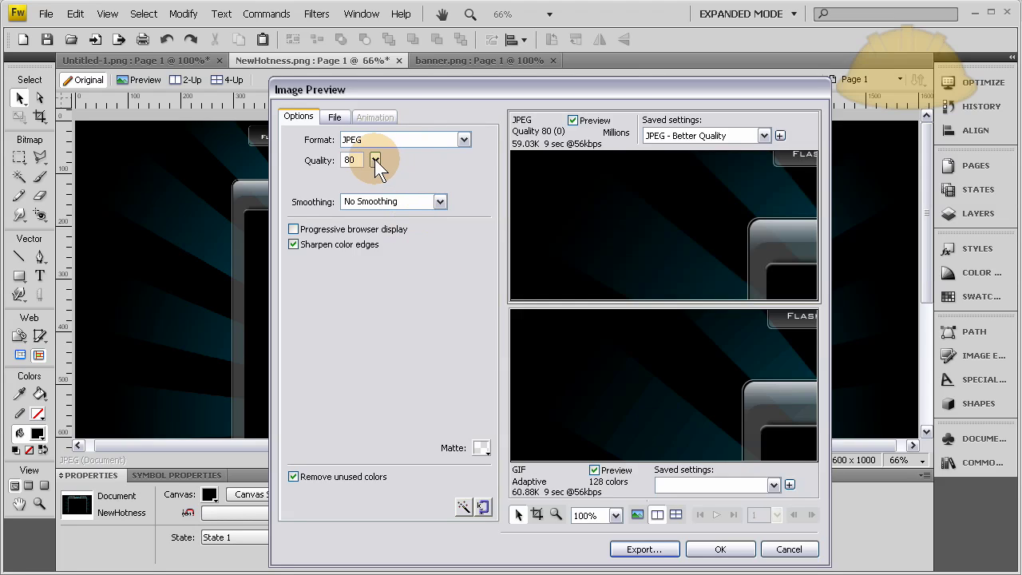
Step: Raise the JPEG quality to 88, then cancel the Export window and image preview
{"action": "left_click_drag", "start_coordinate": [375, 159], "coordinate": [377, 160]}
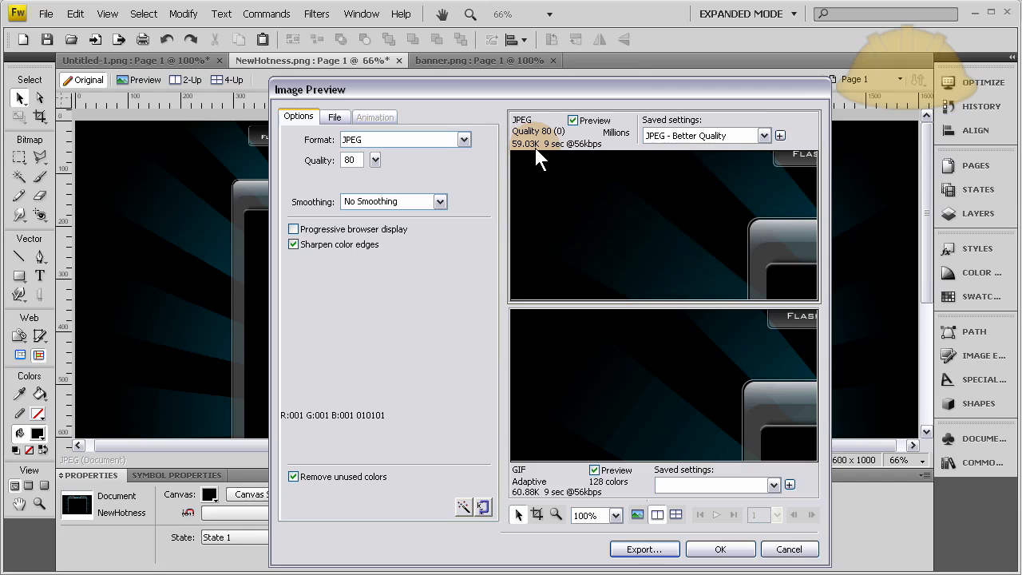
{"action": "left_click_drag", "start_coordinate": [376, 158], "coordinate": [377, 152]}
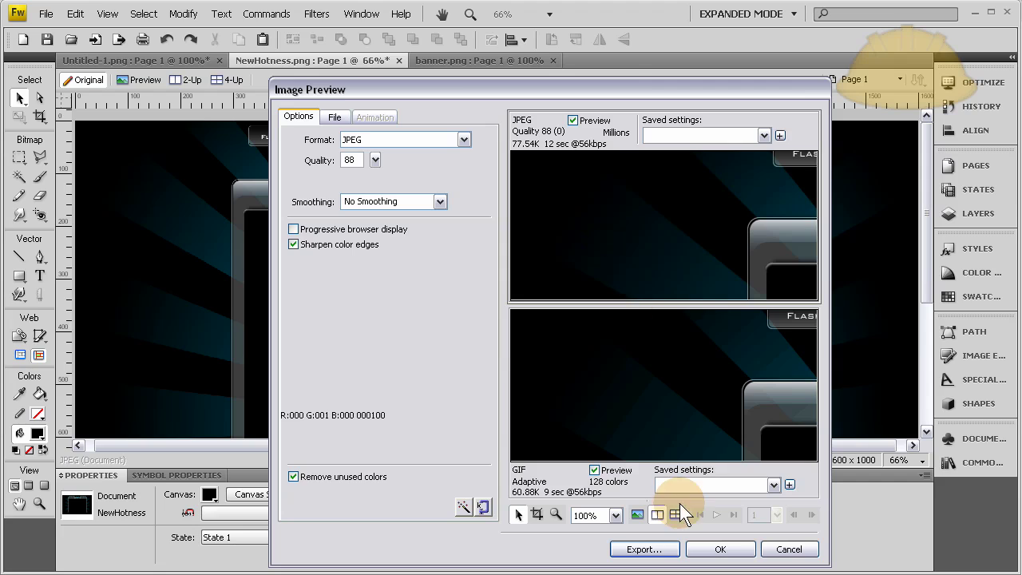
{"action": "left_click", "coordinate": [645, 551]}
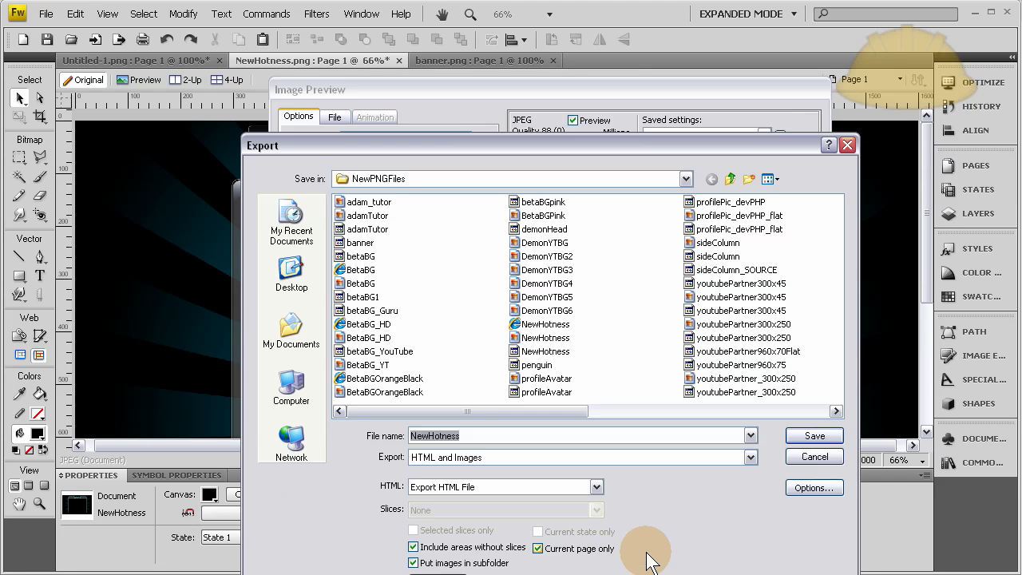
{"action": "left_click", "coordinate": [815, 459]}
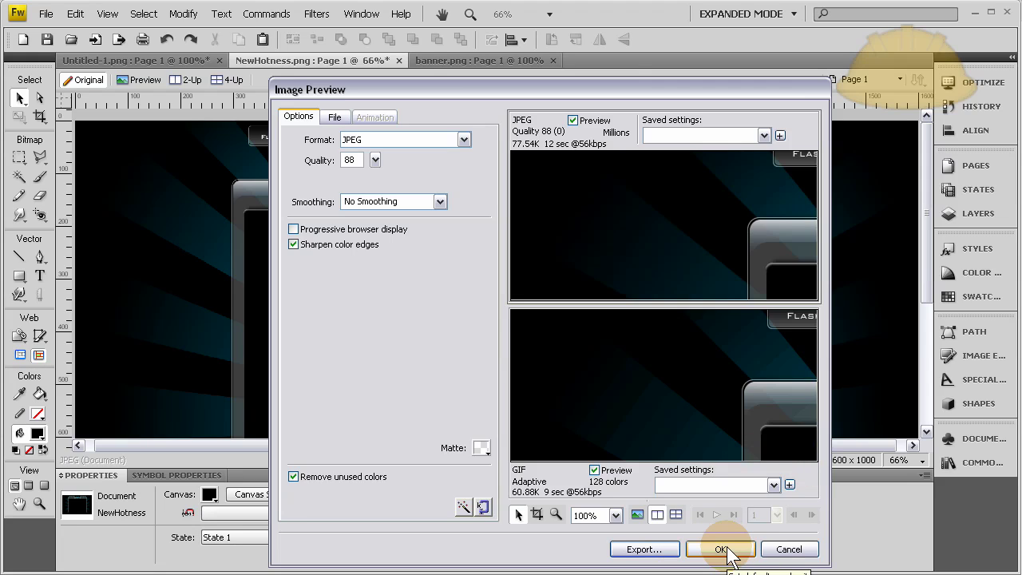
{"action": "left_click", "coordinate": [775, 549]}
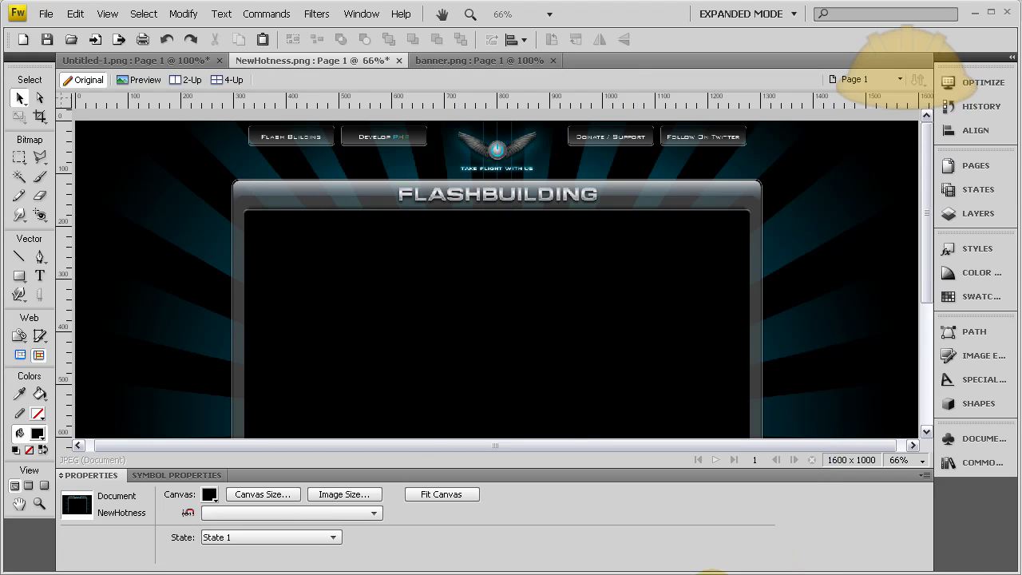
Step: Switch to Internet Explorer and scroll the YouTube channel page to view the flashbuilding banner
{"action": "key", "text": "alt+Tab"}
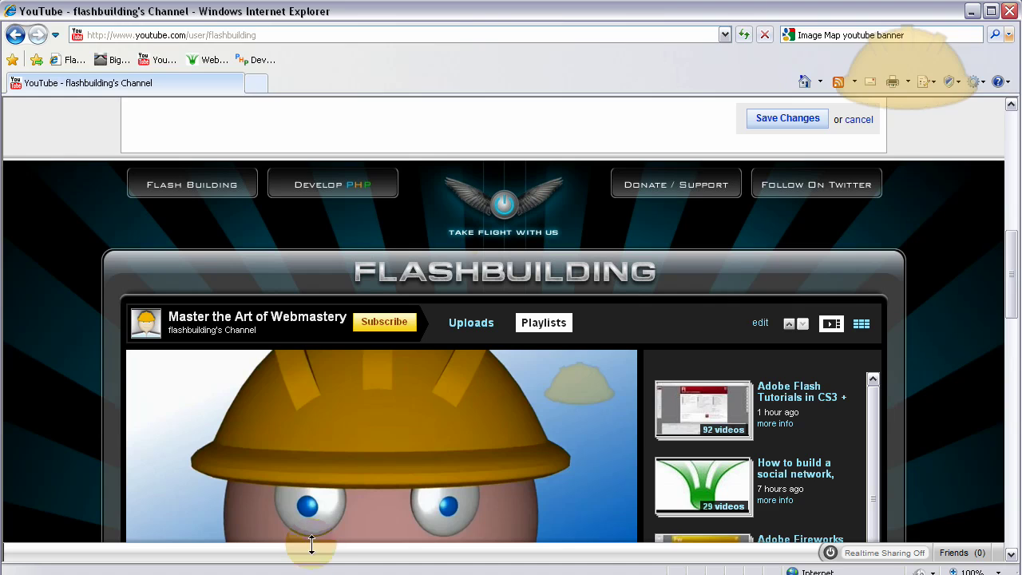
{"action": "scroll", "coordinate": [927, 313], "scroll_direction": "up", "scroll_amount": 3}
{"action": "scroll", "coordinate": [929, 313], "scroll_direction": "down", "scroll_amount": 3}
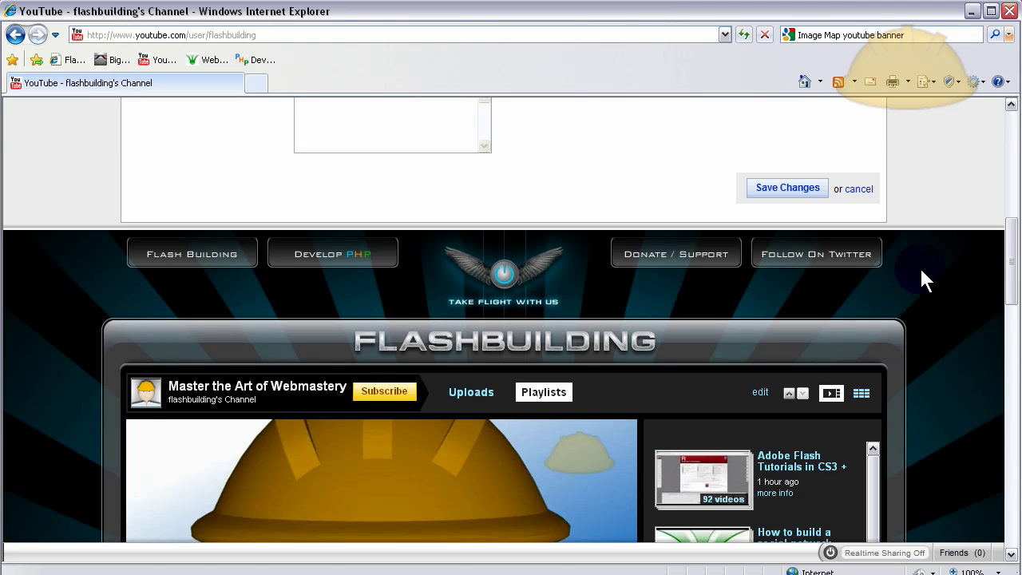
{"action": "scroll", "coordinate": [921, 277], "scroll_direction": "down", "scroll_amount": 3}
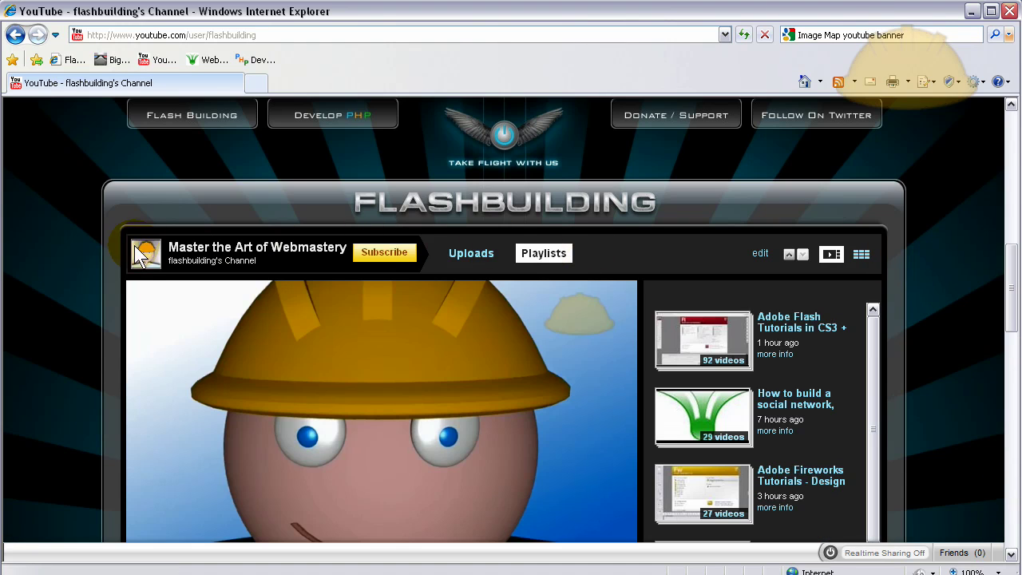
{"action": "scroll", "coordinate": [890, 256], "scroll_direction": "down", "scroll_amount": 2}
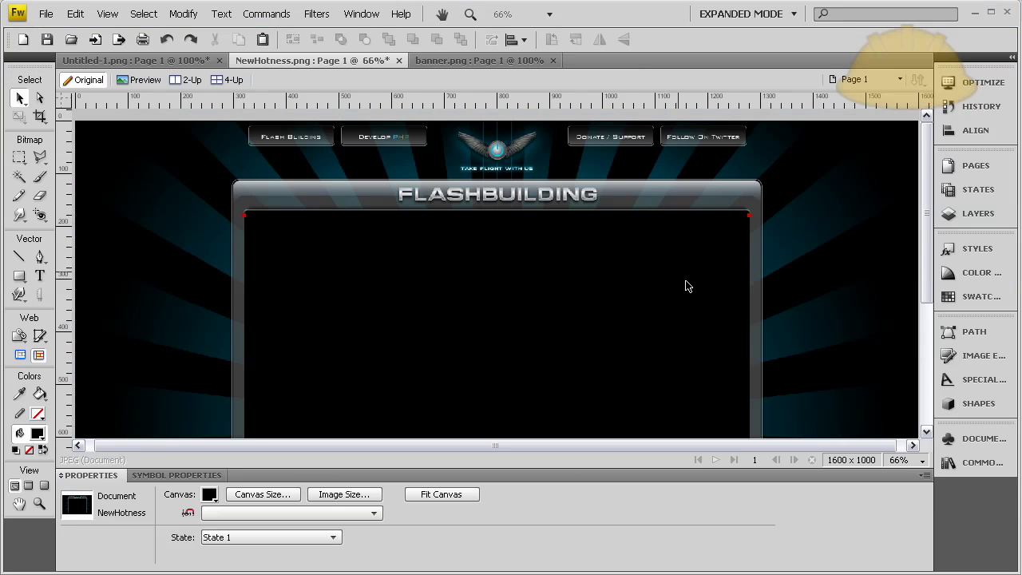
{"action": "key", "text": "ctrl+1"}
{"action": "scroll", "coordinate": [685, 286], "scroll_direction": "up", "scroll_amount": 2}
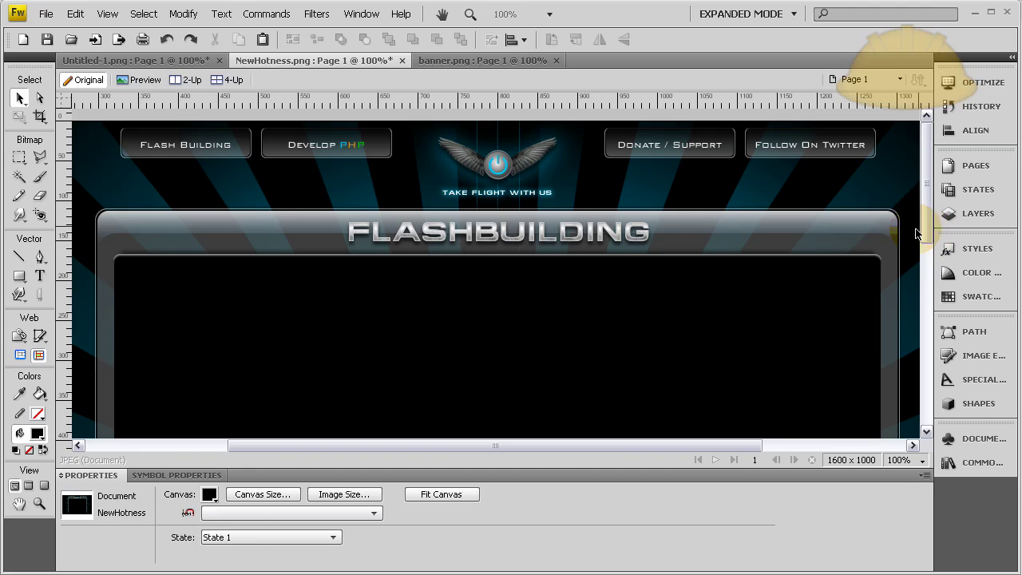
{"action": "left_click", "coordinate": [621, 241]}
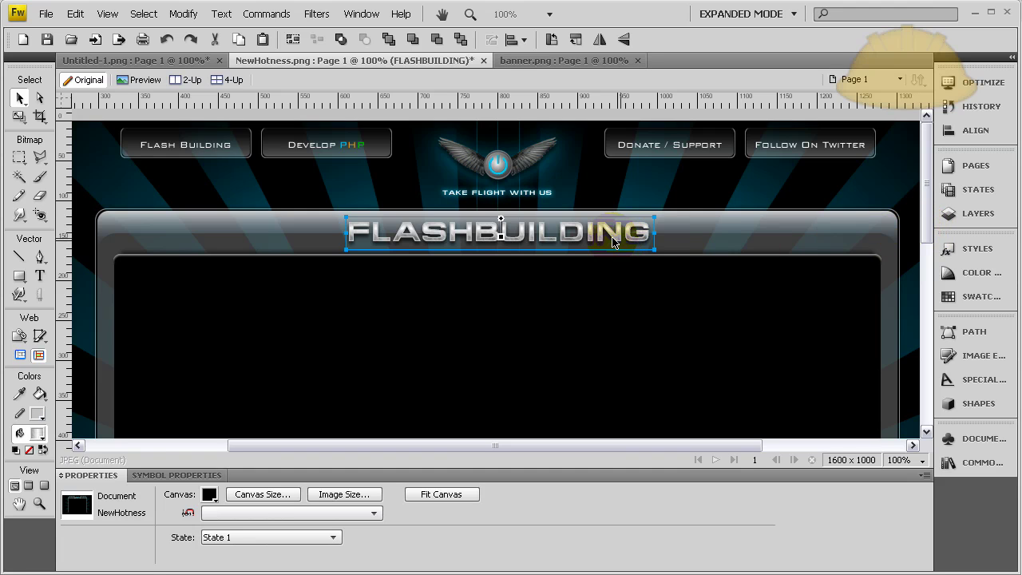
{"action": "left_click_drag", "start_coordinate": [653, 254], "coordinate": [636, 241]}
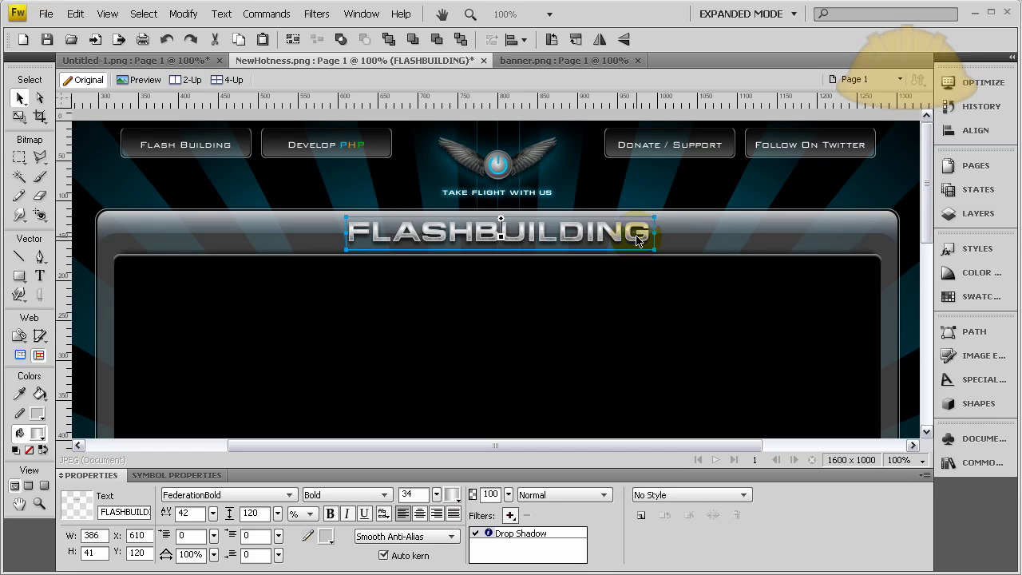
{"action": "left_click", "coordinate": [508, 164]}
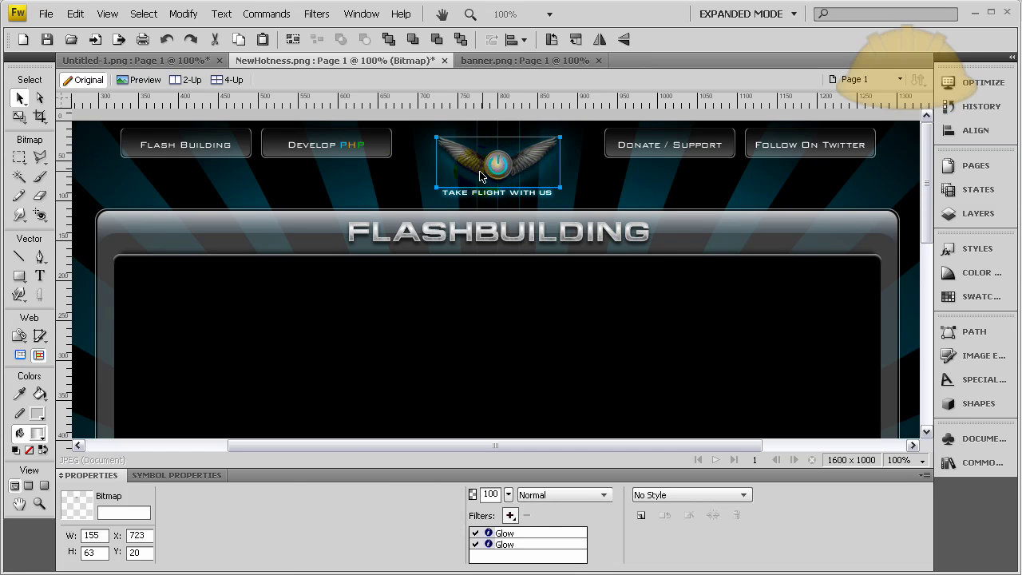
{"action": "left_click", "coordinate": [354, 186]}
{"action": "key", "text": "ctrl+minus"}
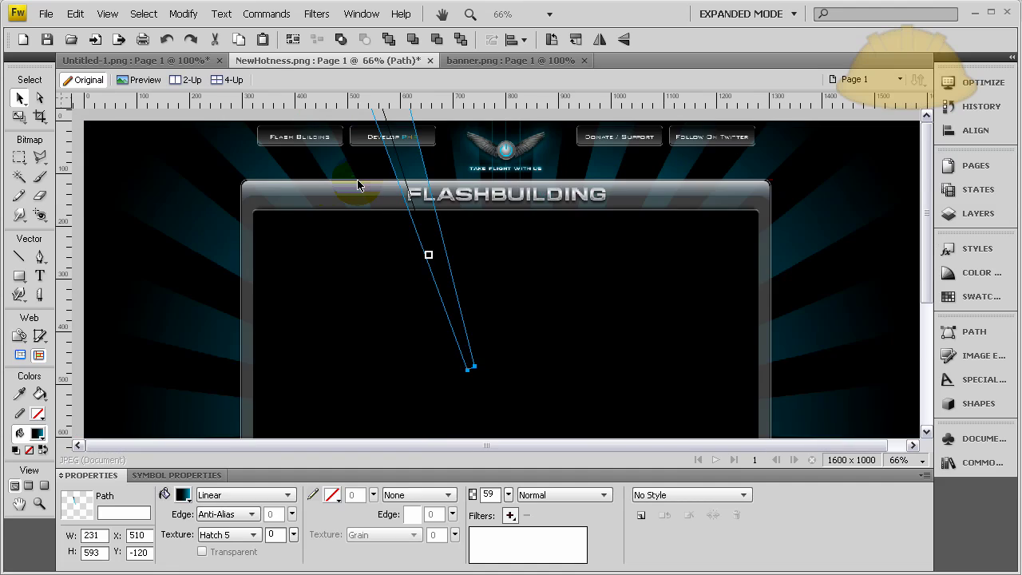
{"action": "left_click", "coordinate": [216, 200]}
{"action": "left_click", "coordinate": [205, 217]}
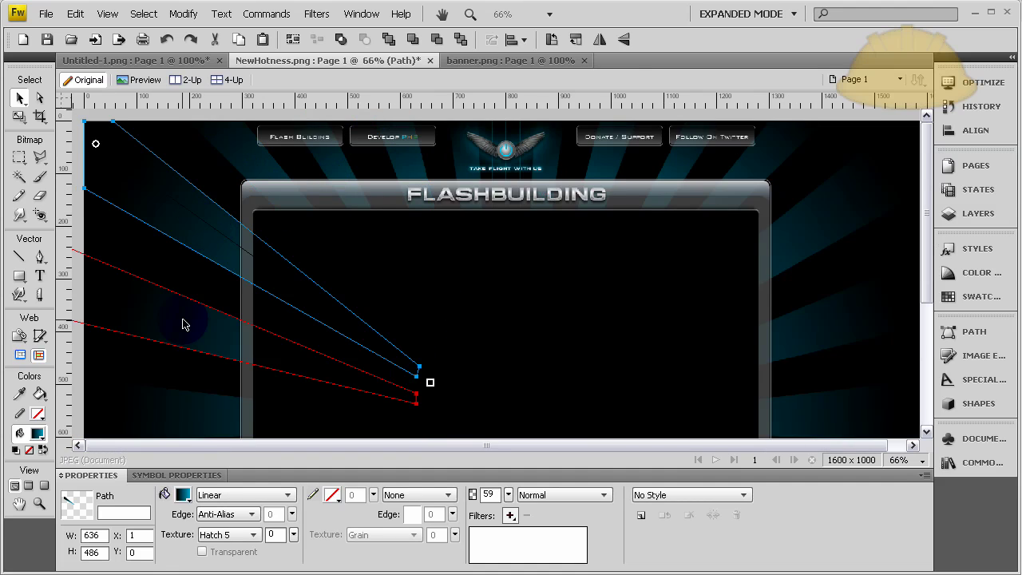
{"action": "left_click", "coordinate": [187, 404]}
{"action": "left_click", "coordinate": [790, 335]}
{"action": "left_click_drag", "start_coordinate": [807, 292], "coordinate": [769, 171]}
{"action": "key", "text": "ctrl+equal"}
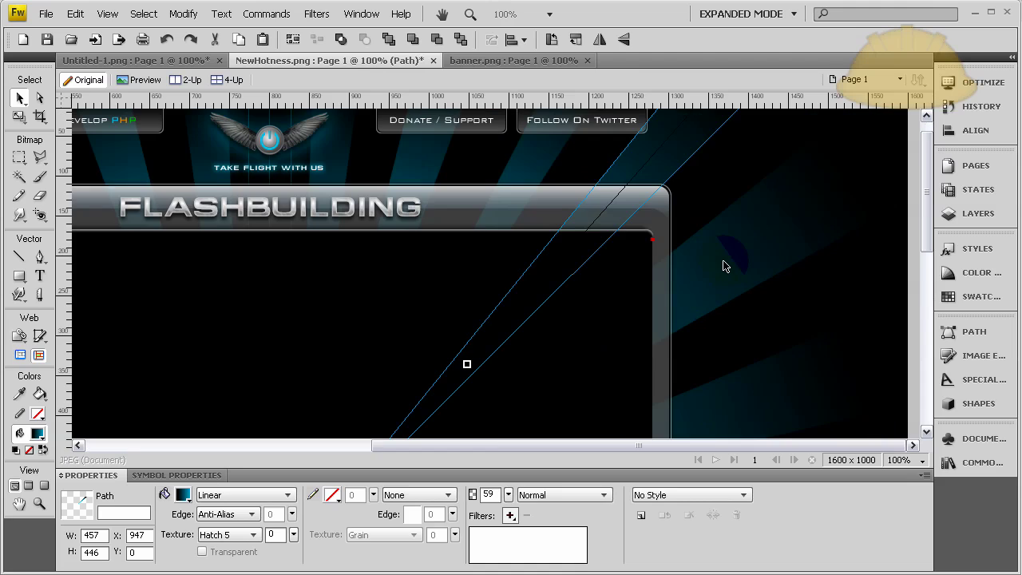
{"action": "left_click", "coordinate": [707, 427]}
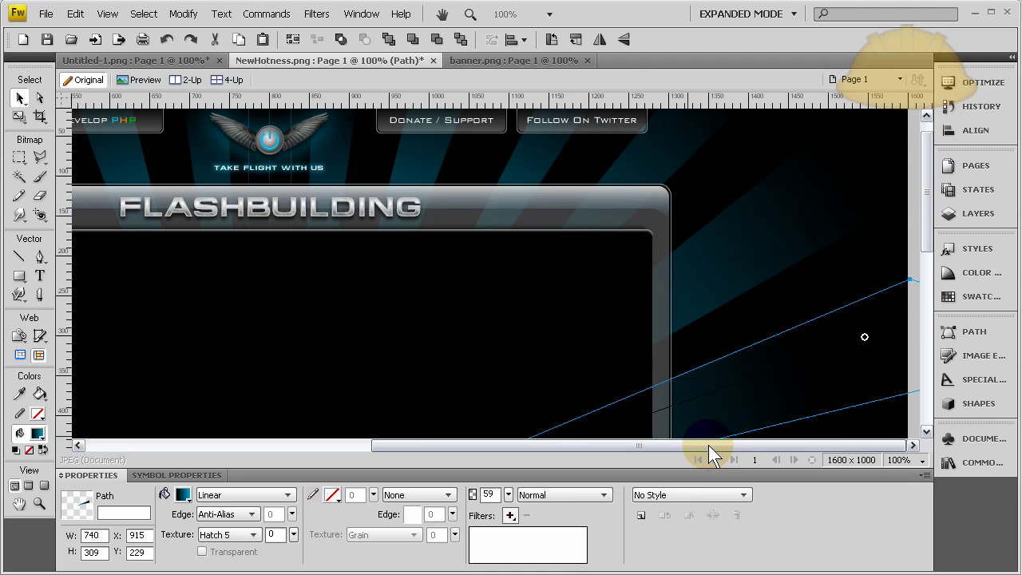
{"action": "key", "text": "ctrl+z"}
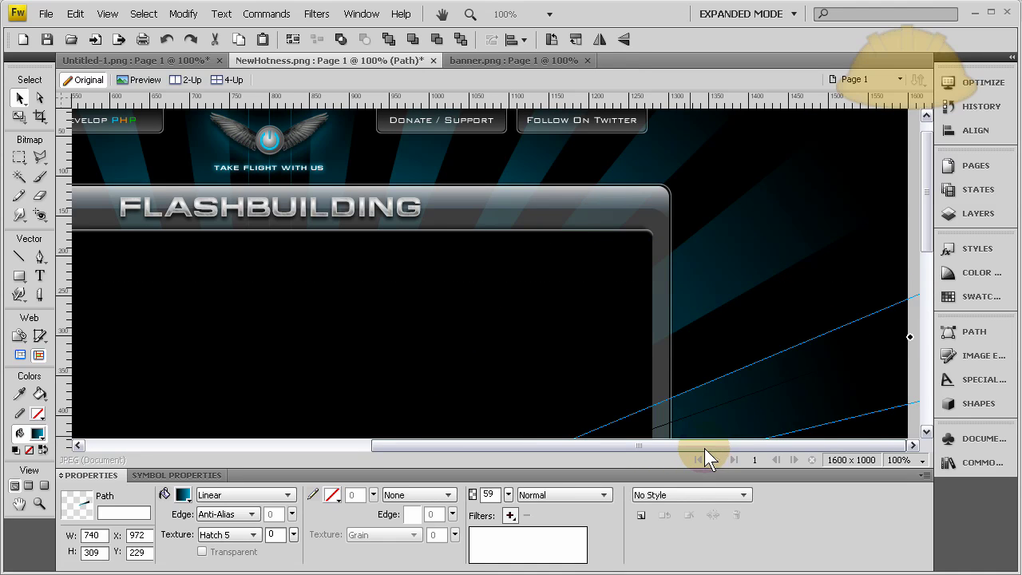
{"action": "left_click_drag", "start_coordinate": [705, 448], "coordinate": [565, 444]}
{"action": "scroll", "coordinate": [573, 234], "scroll_direction": "up", "scroll_amount": 1}
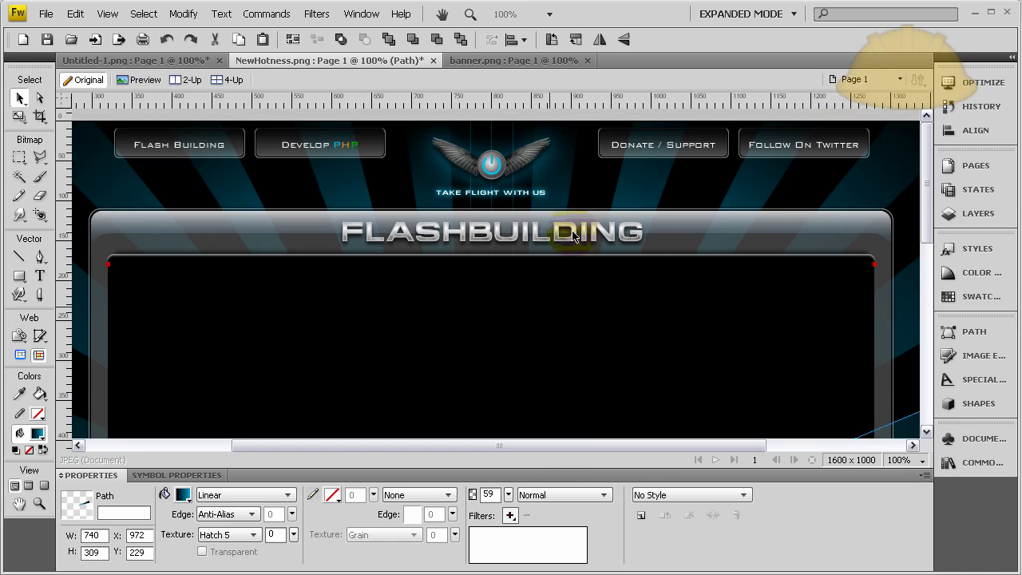
{"action": "left_click", "coordinate": [663, 145]}
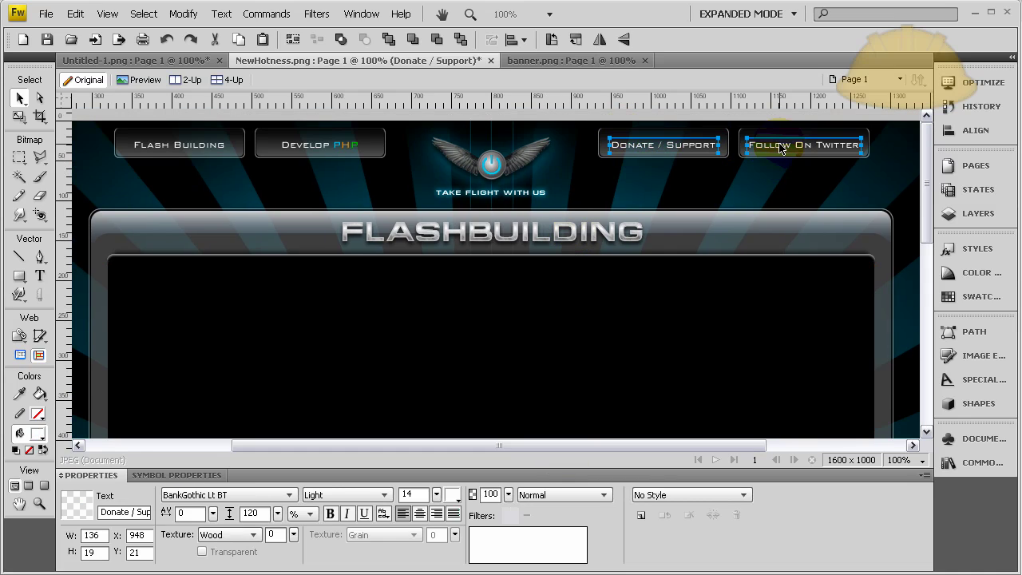
{"action": "left_click", "coordinate": [780, 149]}
{"action": "left_click", "coordinate": [794, 189]}
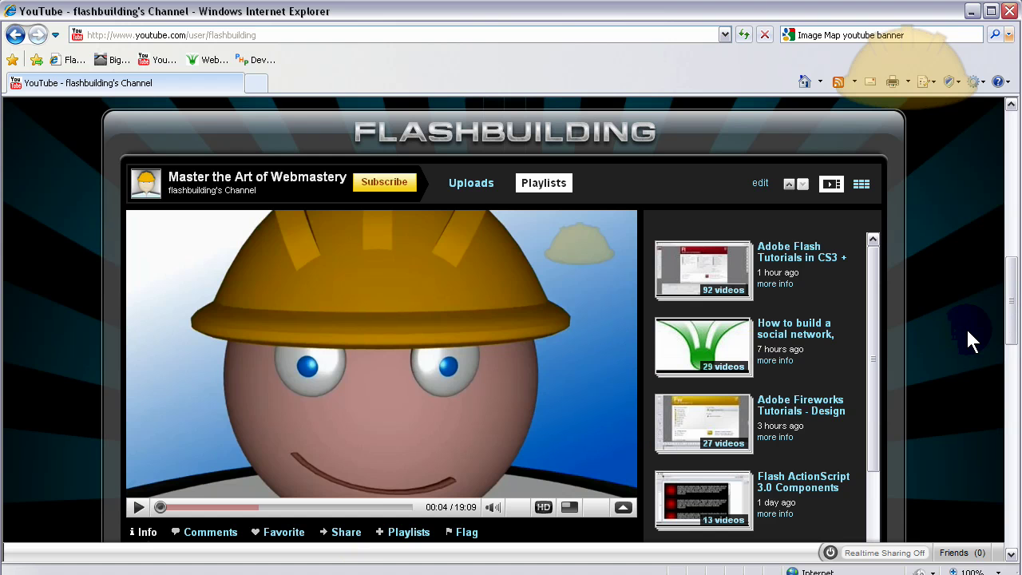
Step: Scroll the YouTube channel page up and down to view the banner's four buttons
{"action": "scroll", "coordinate": [966, 327], "scroll_direction": "up", "scroll_amount": 3}
{"action": "scroll", "coordinate": [966, 329], "scroll_direction": "down", "scroll_amount": 1}
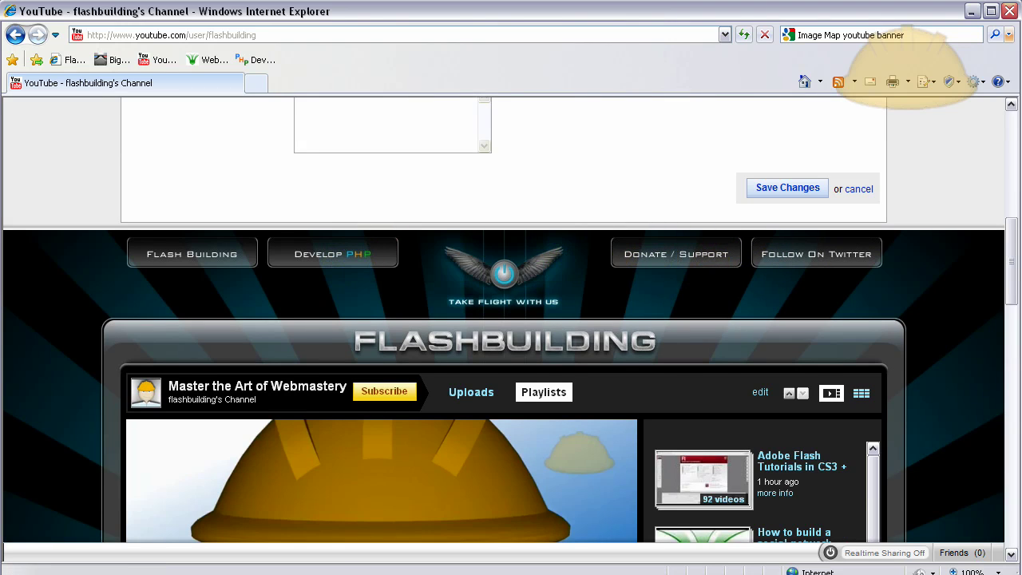
Step: Back in Fireworks, open the Untitled-1 banner and check the first two hotspots' links
{"action": "key", "text": "alt+Tab"}
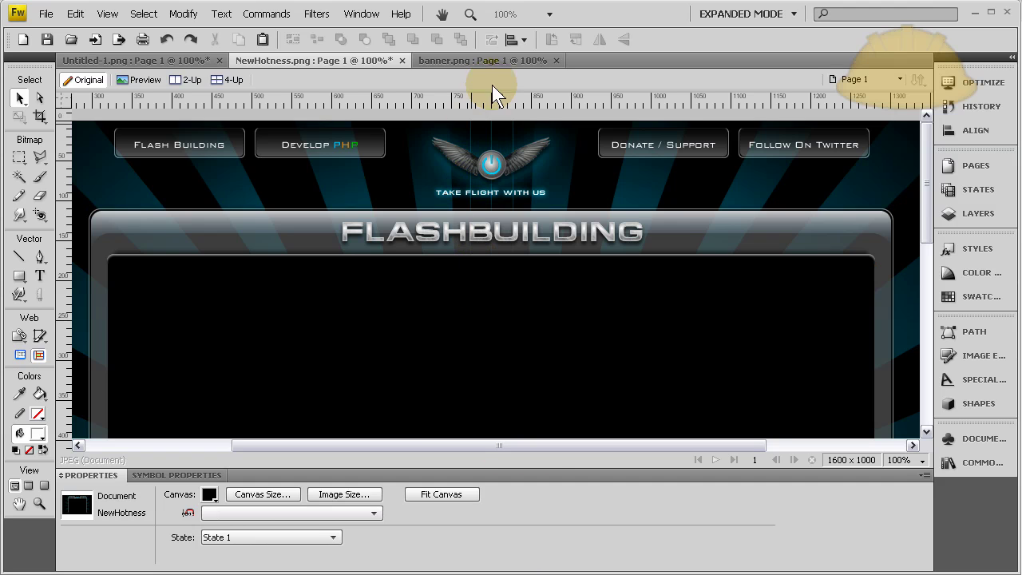
{"action": "left_click", "coordinate": [484, 61]}
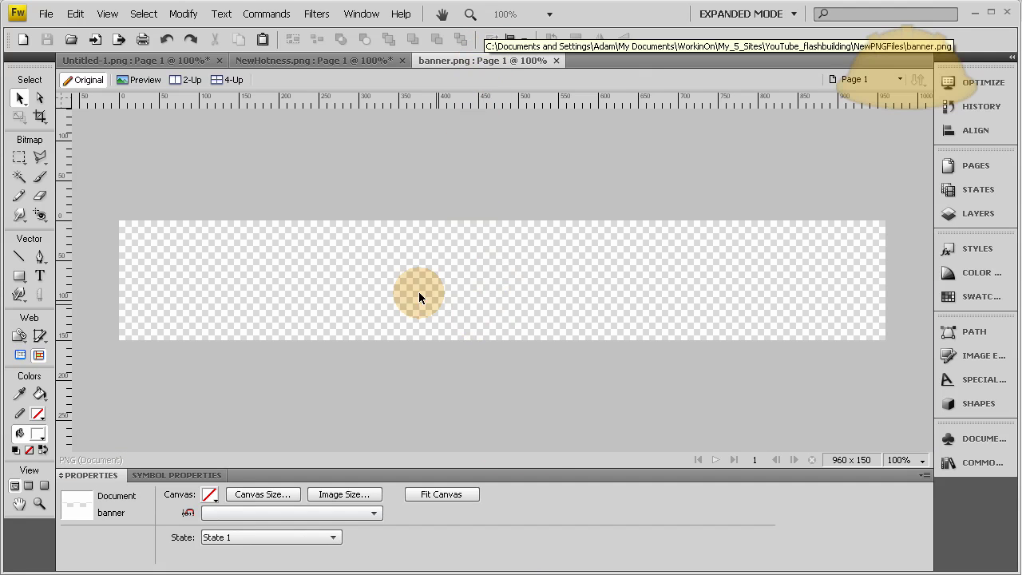
{"action": "left_click", "coordinate": [140, 63]}
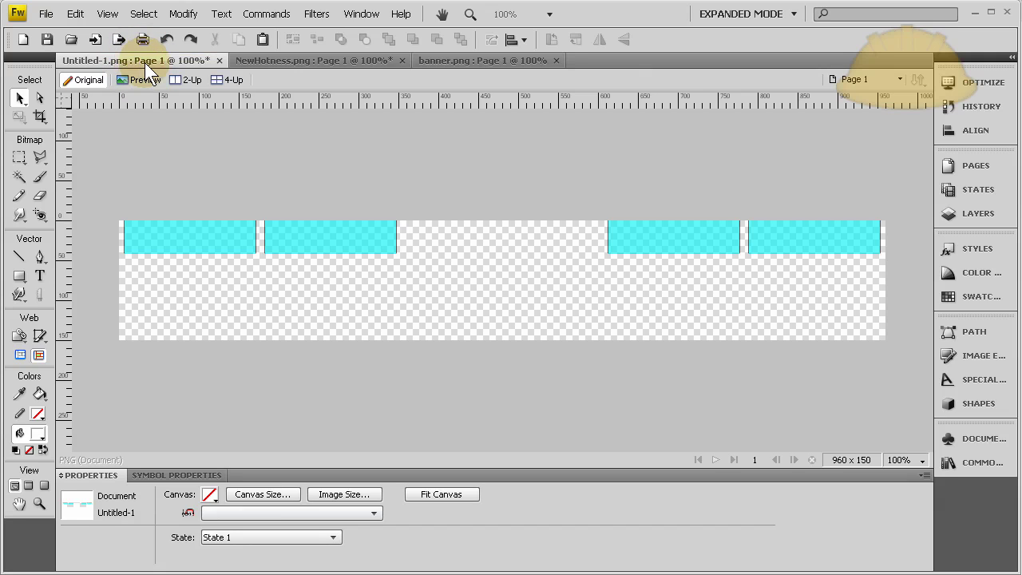
{"action": "left_click", "coordinate": [302, 238]}
{"action": "left_click", "coordinate": [202, 241]}
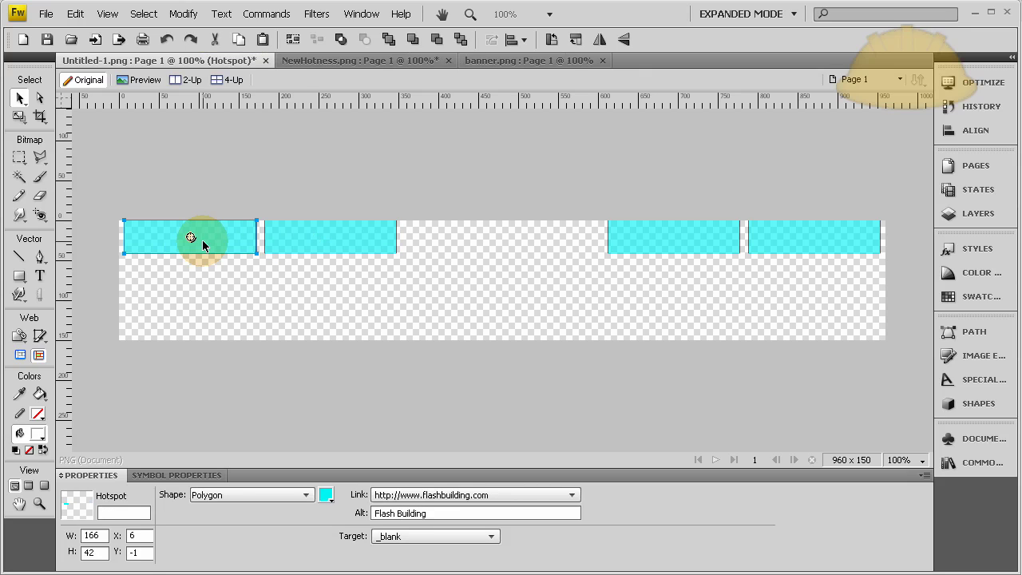
{"action": "left_click", "coordinate": [171, 280]}
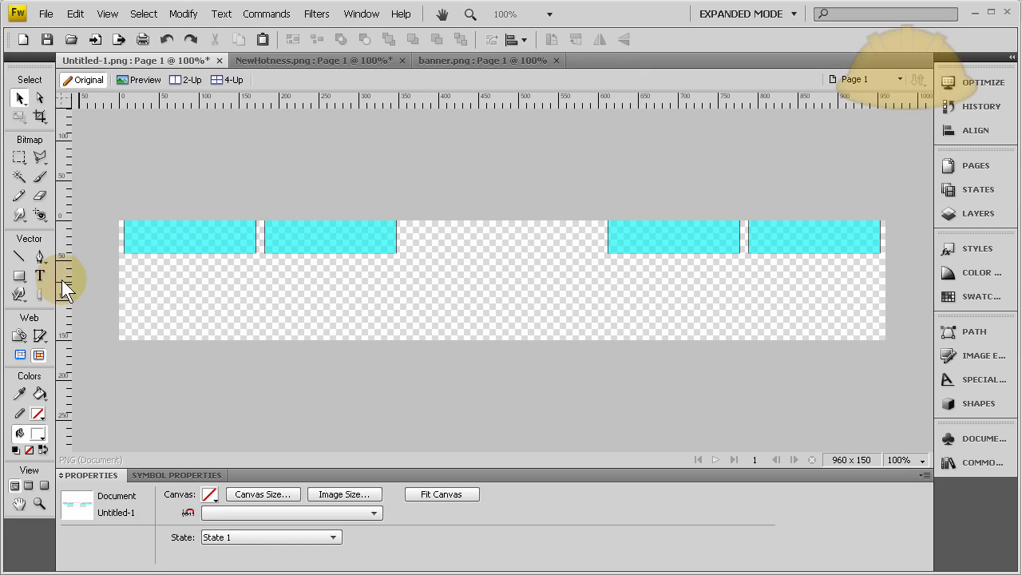
Step: Draw a rectangular hotspot about 164 px wide below the first two buttons
{"action": "left_click", "coordinate": [20, 337]}
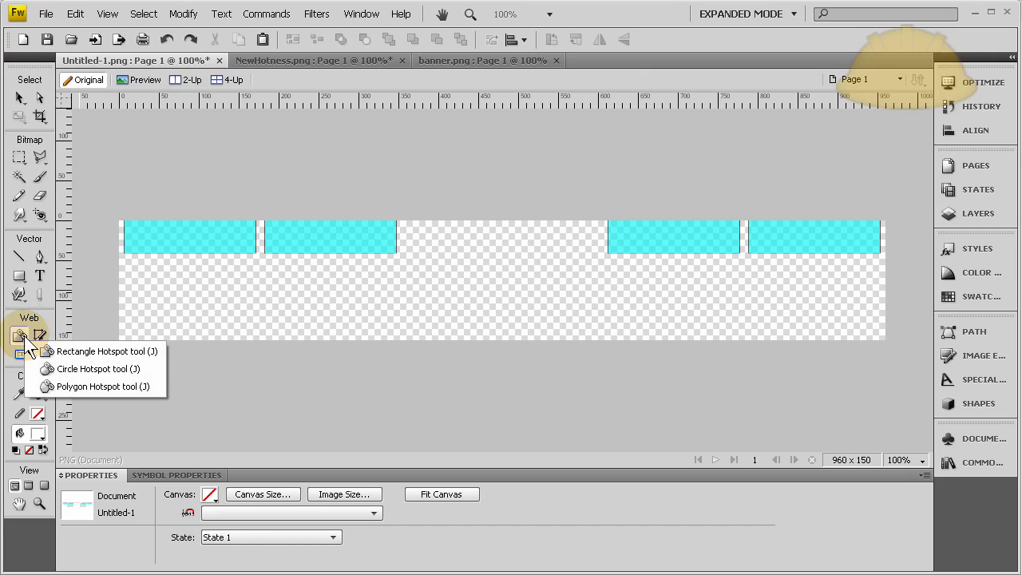
{"action": "left_click", "coordinate": [104, 351]}
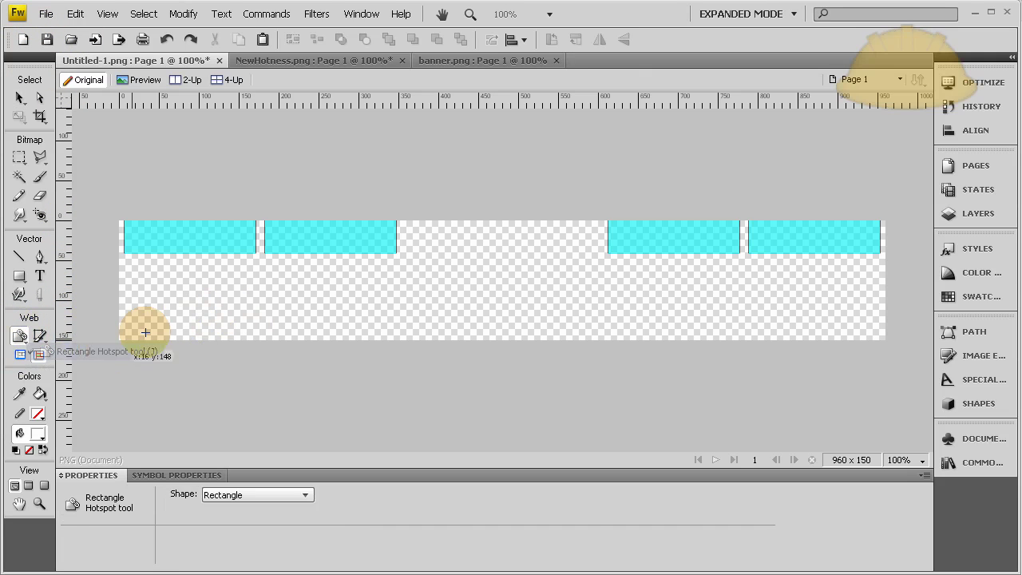
{"action": "left_click_drag", "start_coordinate": [189, 273], "coordinate": [381, 301]}
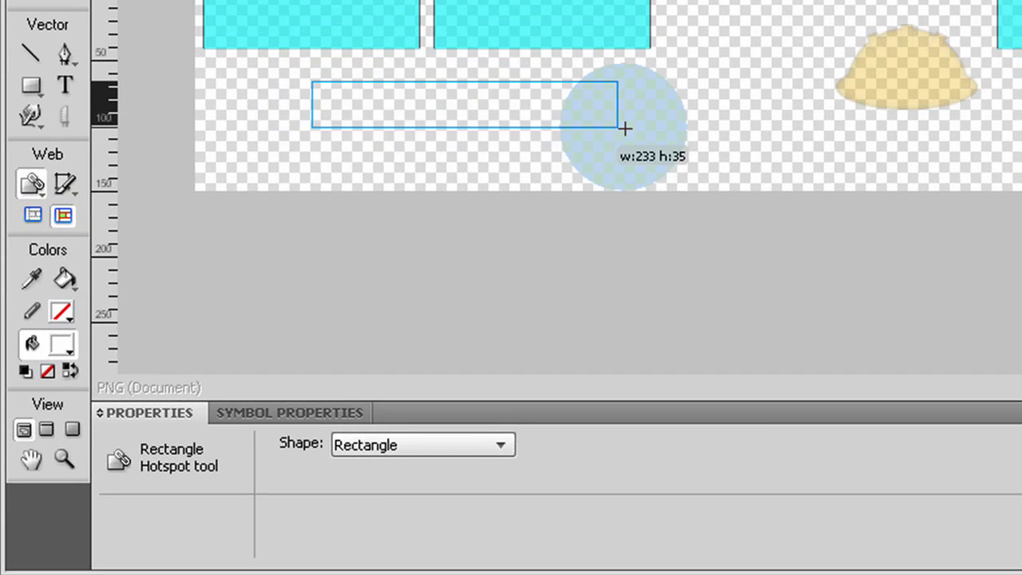
{"action": "left_click_drag", "start_coordinate": [624, 128], "coordinate": [526, 134]}
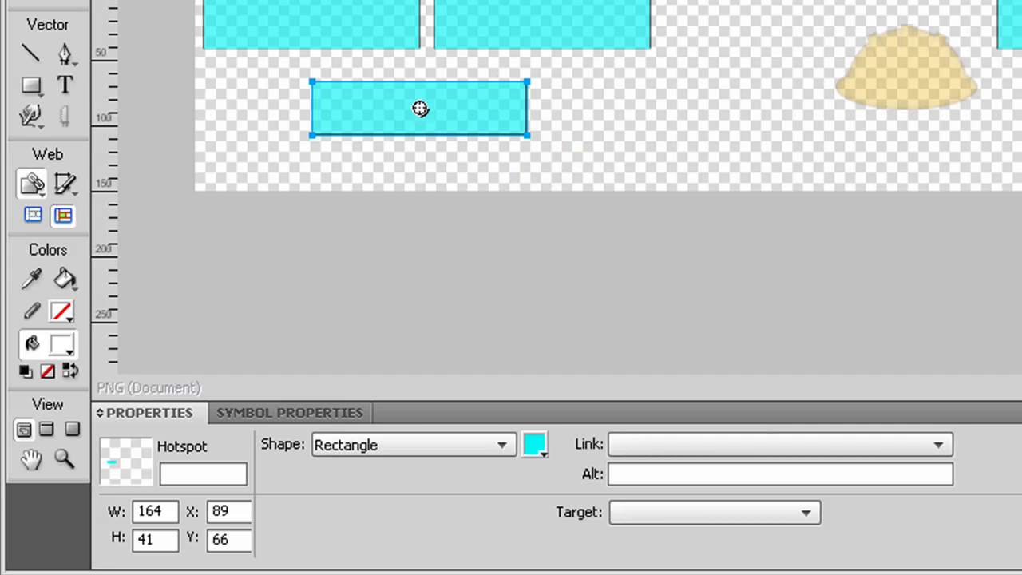
{"action": "key", "text": "v"}
{"action": "left_click", "coordinate": [444, 69]}
{"action": "left_click", "coordinate": [444, 107]}
{"action": "left_click", "coordinate": [635, 445]}
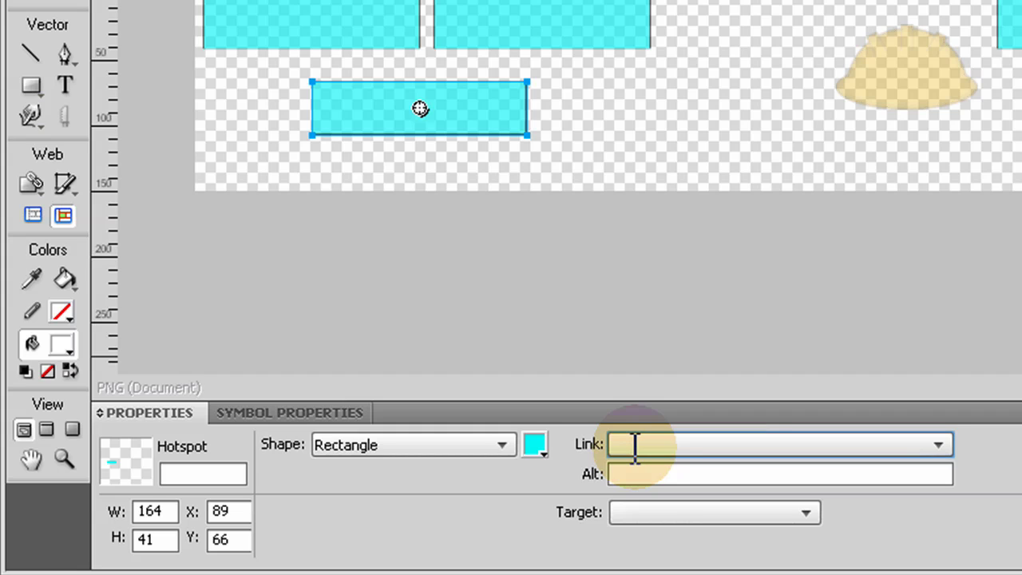
{"action": "type", "text": "hhttp://www.google.com"}
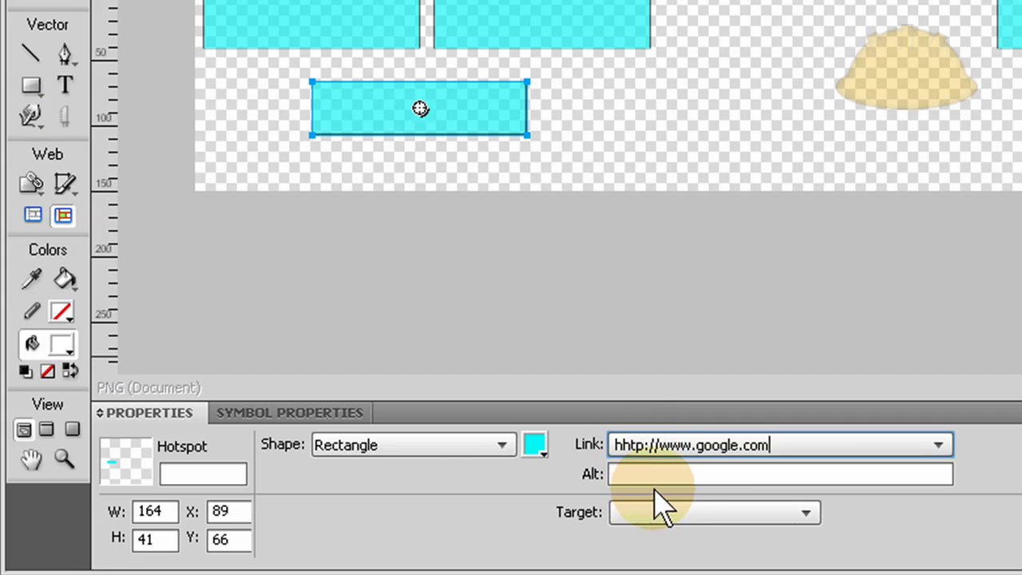
{"action": "left_click", "coordinate": [657, 479]}
{"action": "left_click", "coordinate": [658, 480]}
{"action": "type", "text": "Goto google"}
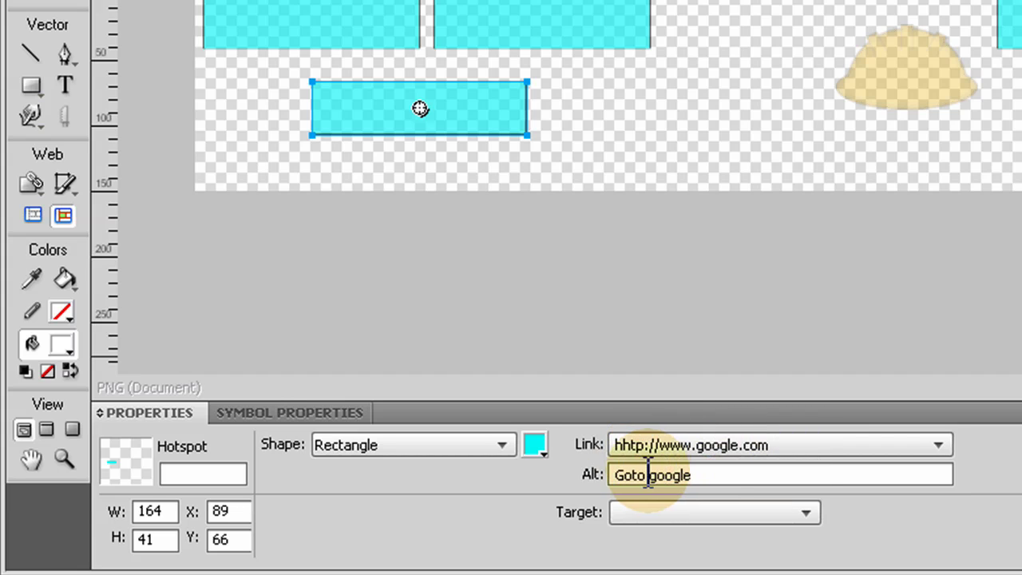
{"action": "left_click", "coordinate": [631, 475]}
{"action": "left_click", "coordinate": [680, 513]}
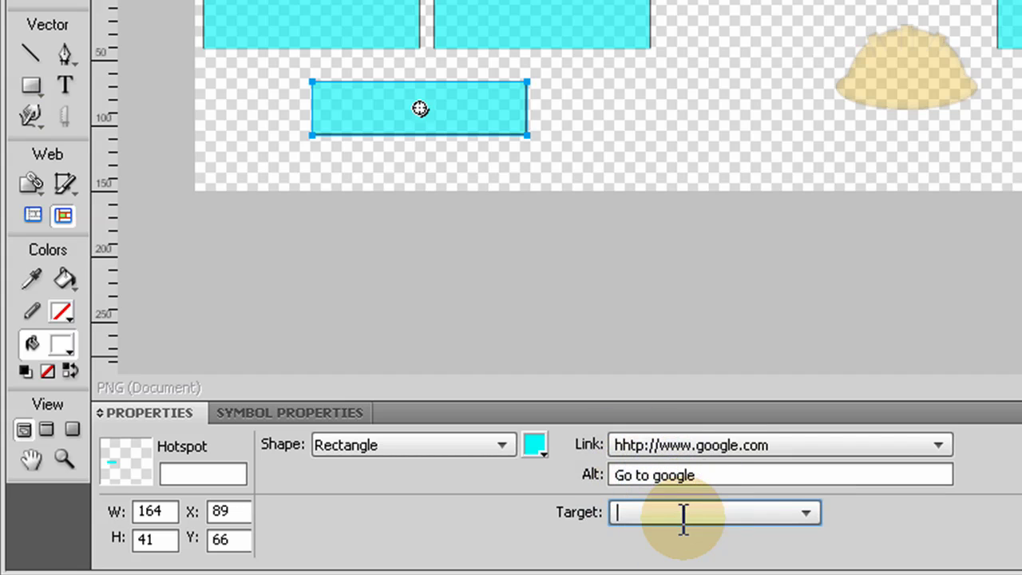
{"action": "left_click", "coordinate": [805, 514]}
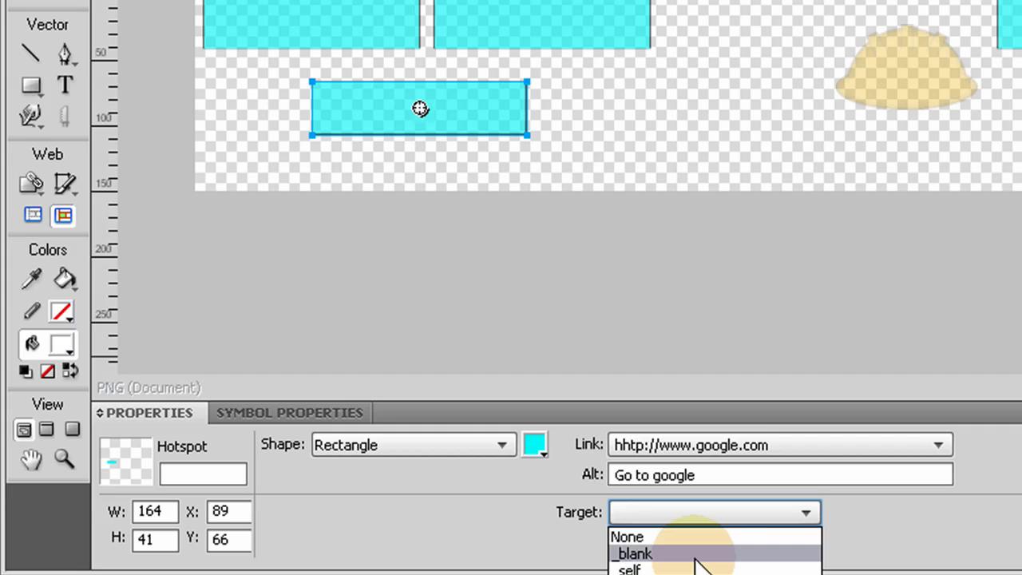
{"action": "left_click", "coordinate": [783, 360]}
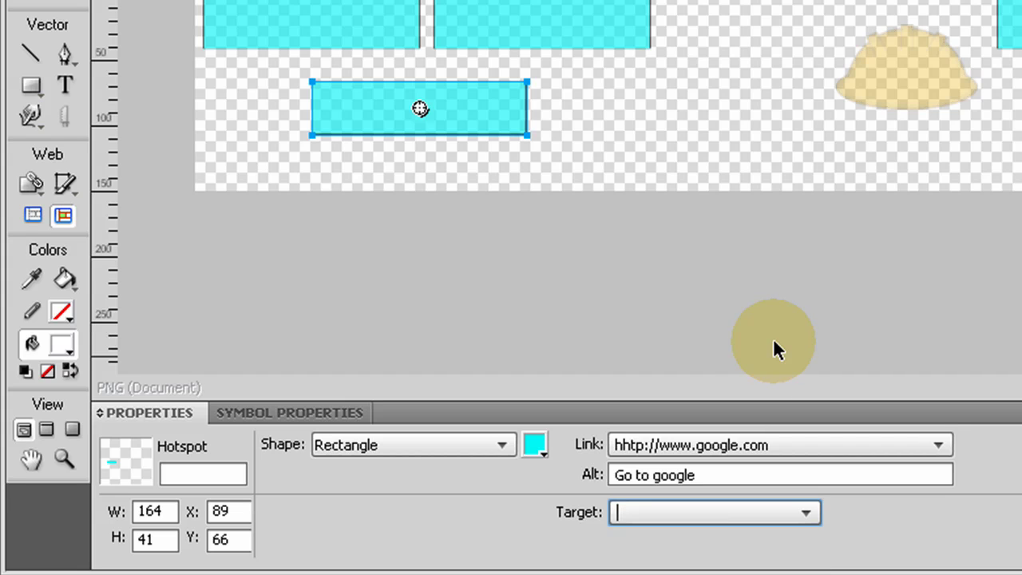
Step: Scroll the YouTube channel page past the banner to the featured video and Hyperlinks box
{"action": "left_click", "coordinate": [478, 102]}
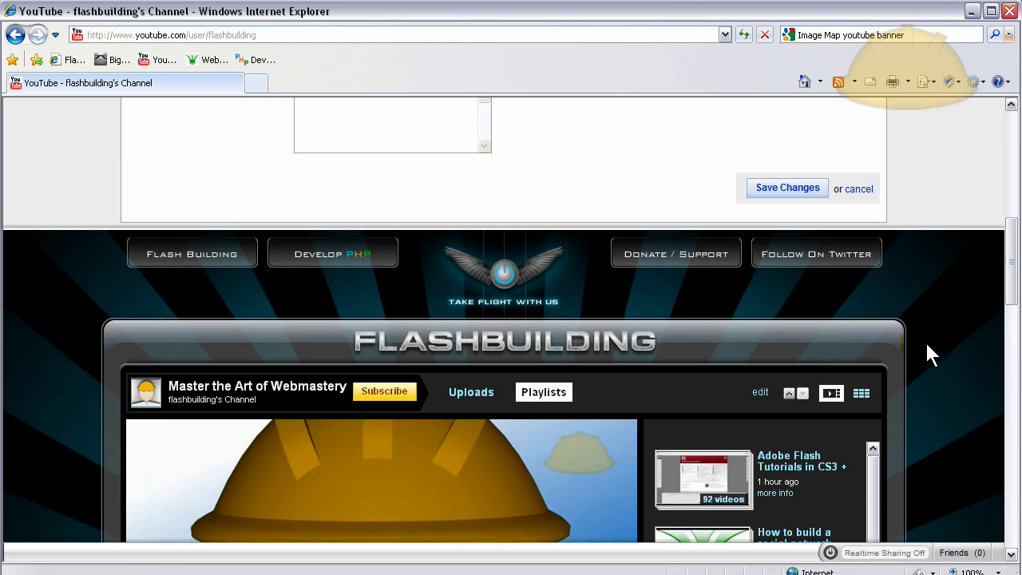
{"action": "scroll", "coordinate": [990, 468], "scroll_direction": "down", "scroll_amount": 4}
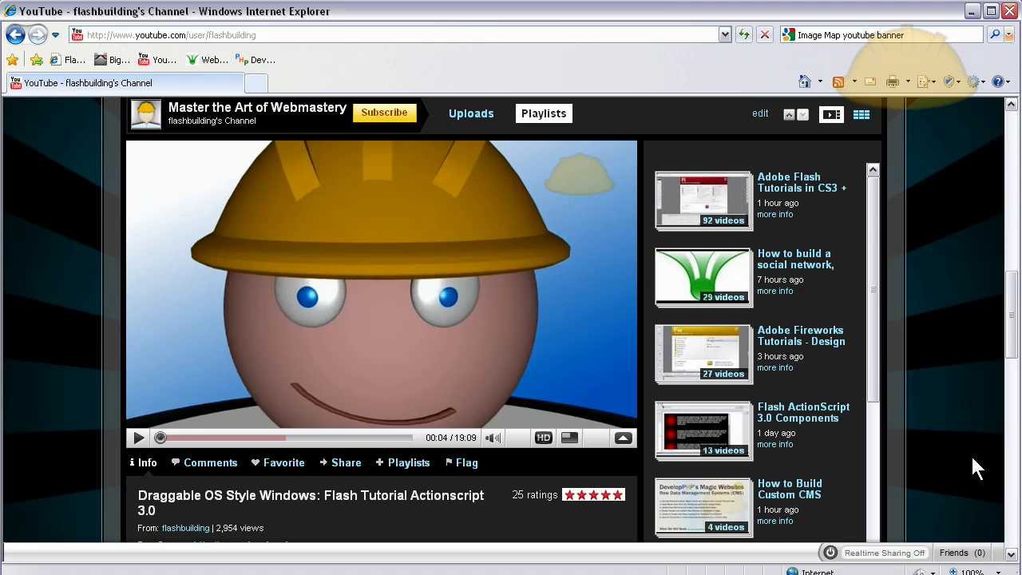
{"action": "scroll", "coordinate": [963, 468], "scroll_direction": "down", "scroll_amount": 1}
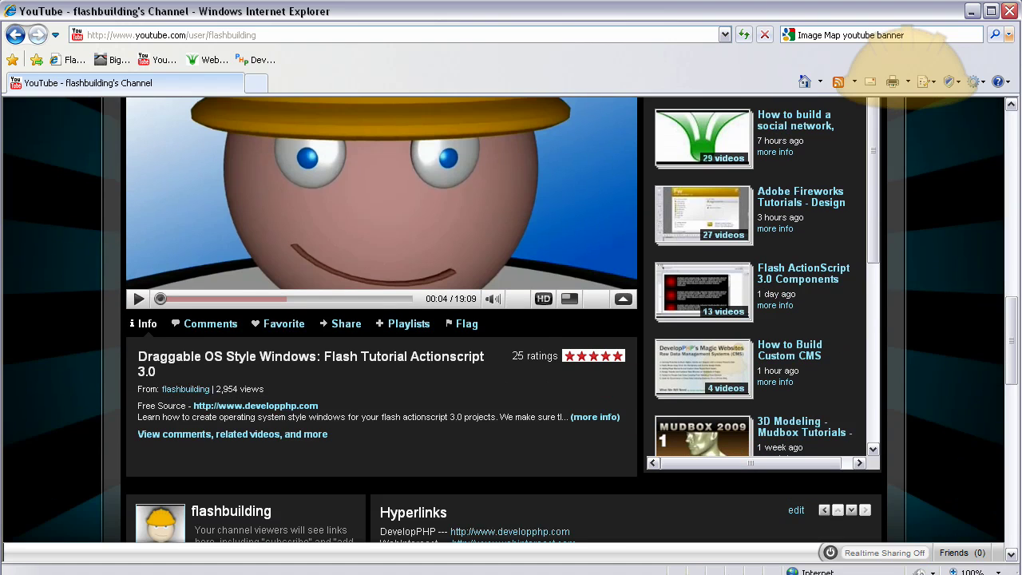
Step: Delete the test google hotspot and check the remaining banner hotspots
{"action": "key", "text": "alt+Tab"}
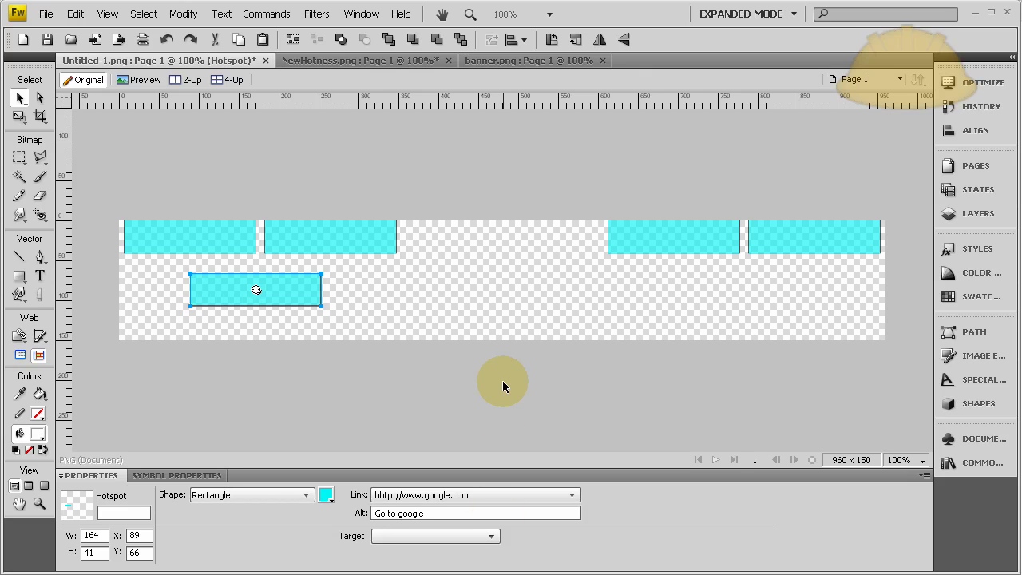
{"action": "left_click", "coordinate": [291, 283]}
{"action": "key", "text": "Delete"}
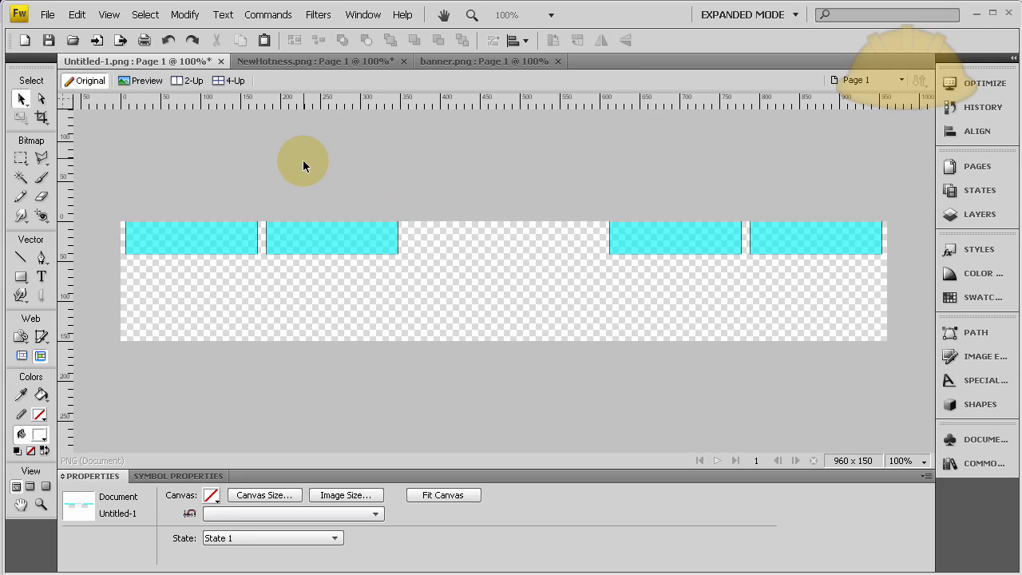
{"action": "left_click", "coordinate": [685, 241]}
{"action": "left_click", "coordinate": [332, 238]}
{"action": "left_click", "coordinate": [192, 248]}
{"action": "left_click", "coordinate": [337, 236]}
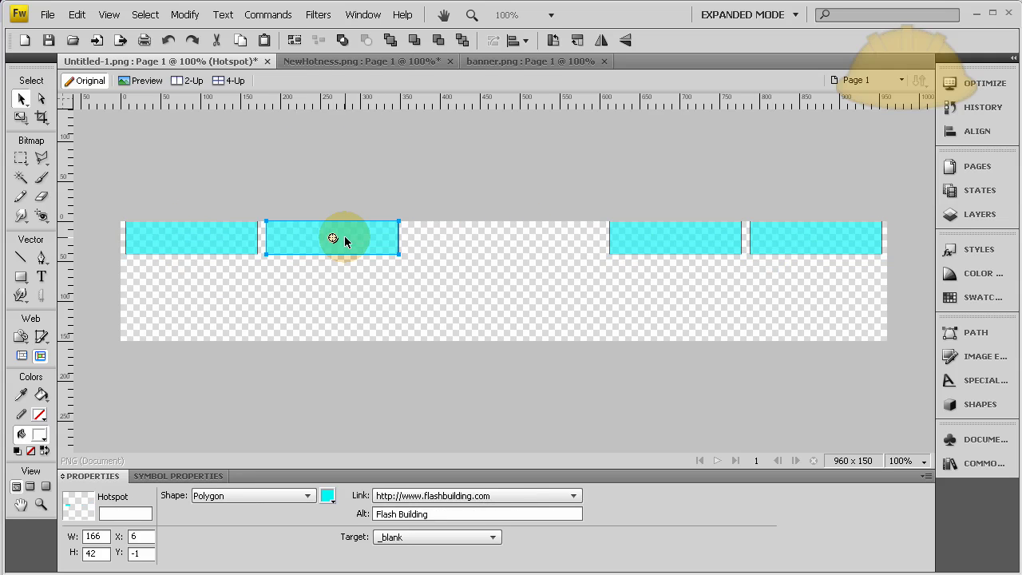
{"action": "left_click", "coordinate": [616, 237]}
{"action": "left_click", "coordinate": [157, 109]}
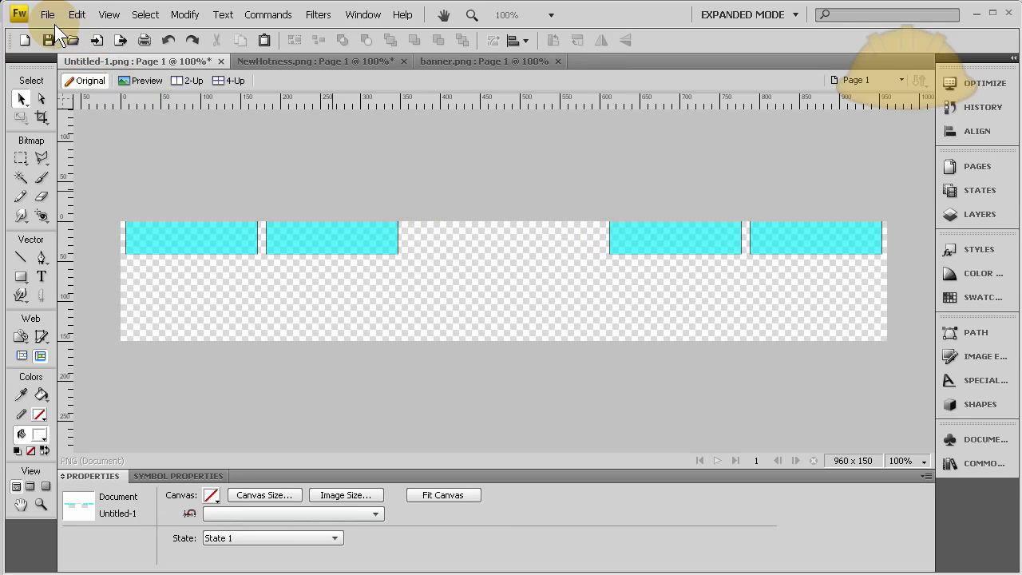
Step: Run the Export Wizard with Dreamweaver chosen as the export destination
{"action": "left_click", "coordinate": [48, 15]}
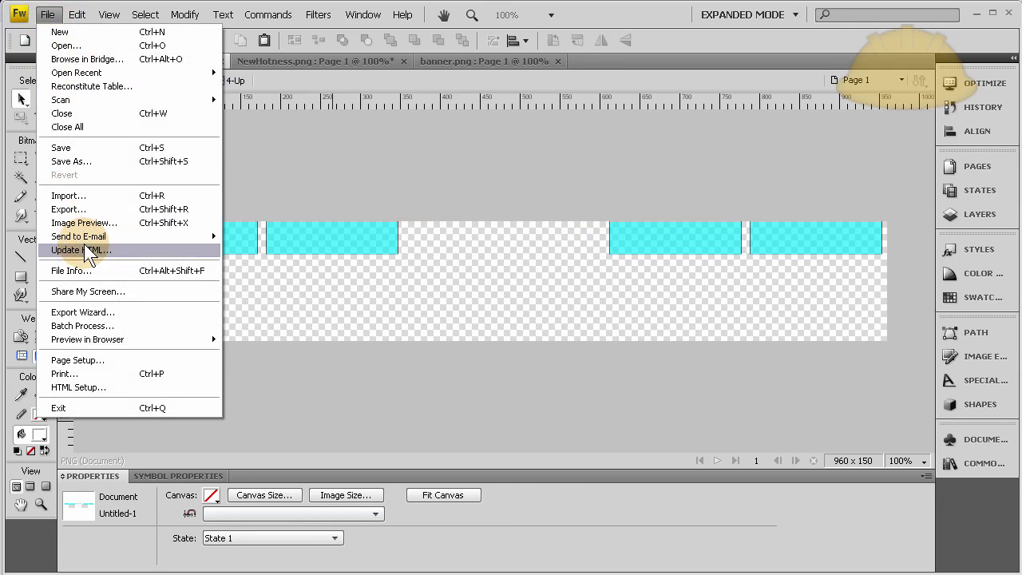
{"action": "left_click", "coordinate": [92, 313]}
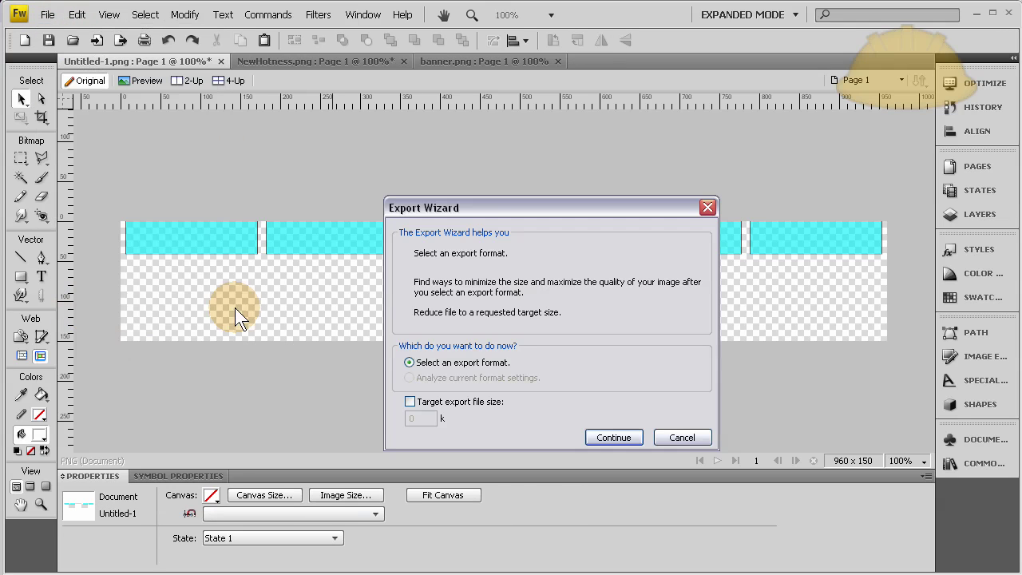
{"action": "left_click", "coordinate": [613, 436]}
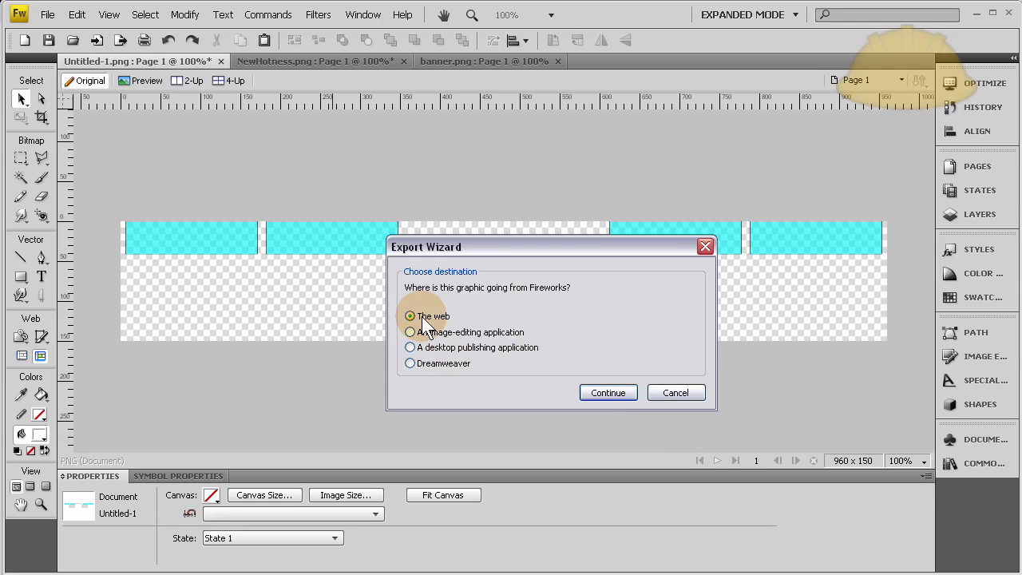
{"action": "left_click", "coordinate": [410, 363]}
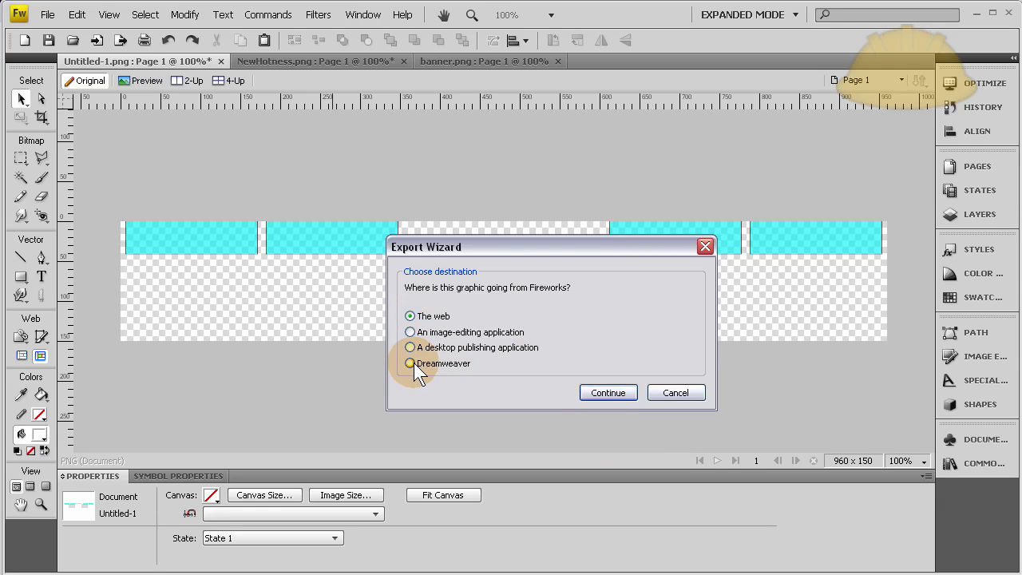
{"action": "left_click", "coordinate": [608, 393]}
Step: Export the banner as JPEG HTML and Images named imageCode, replacing the existing files
{"action": "left_click", "coordinate": [669, 427]}
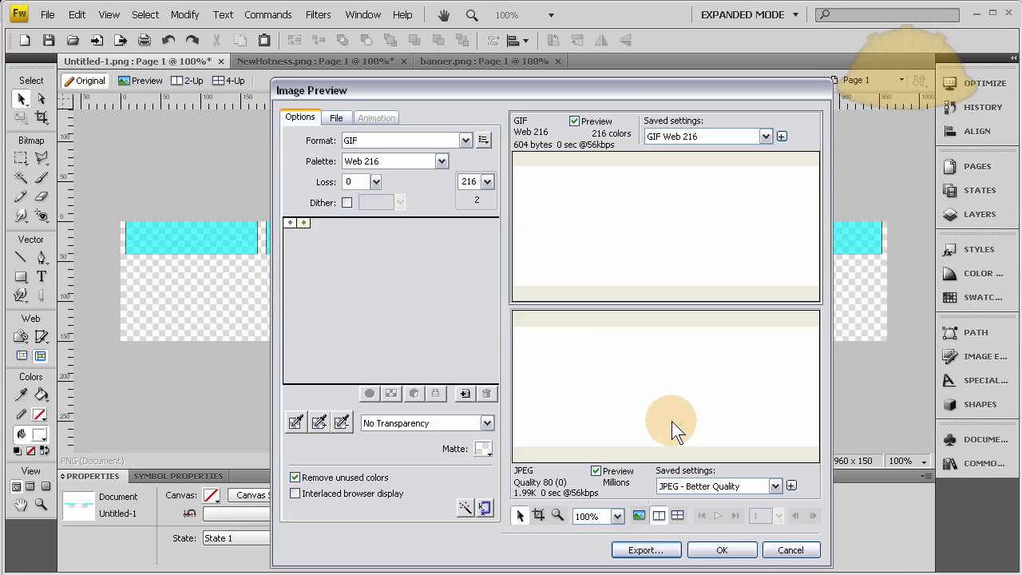
{"action": "left_click", "coordinate": [465, 141]}
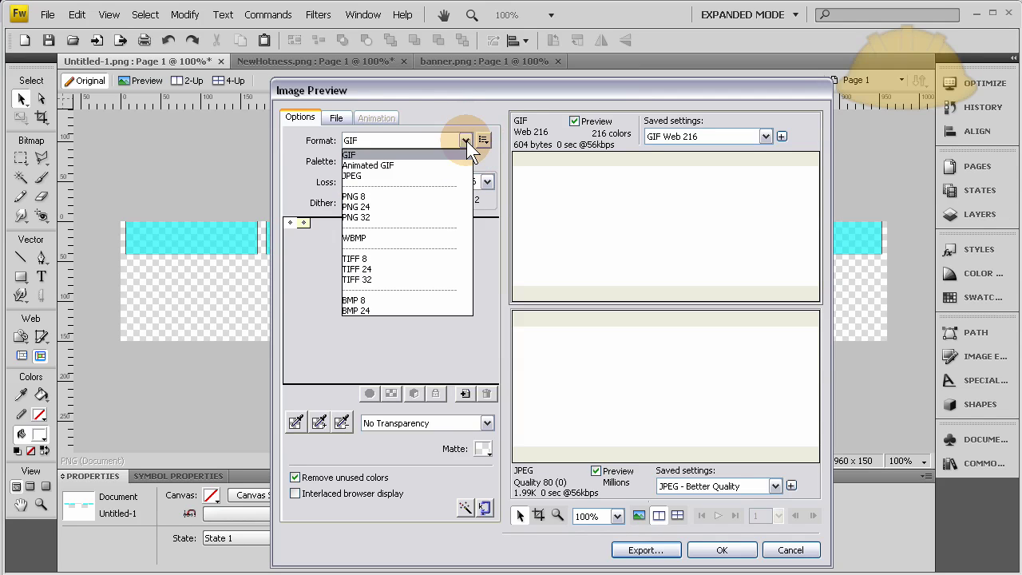
{"action": "left_click", "coordinate": [416, 177]}
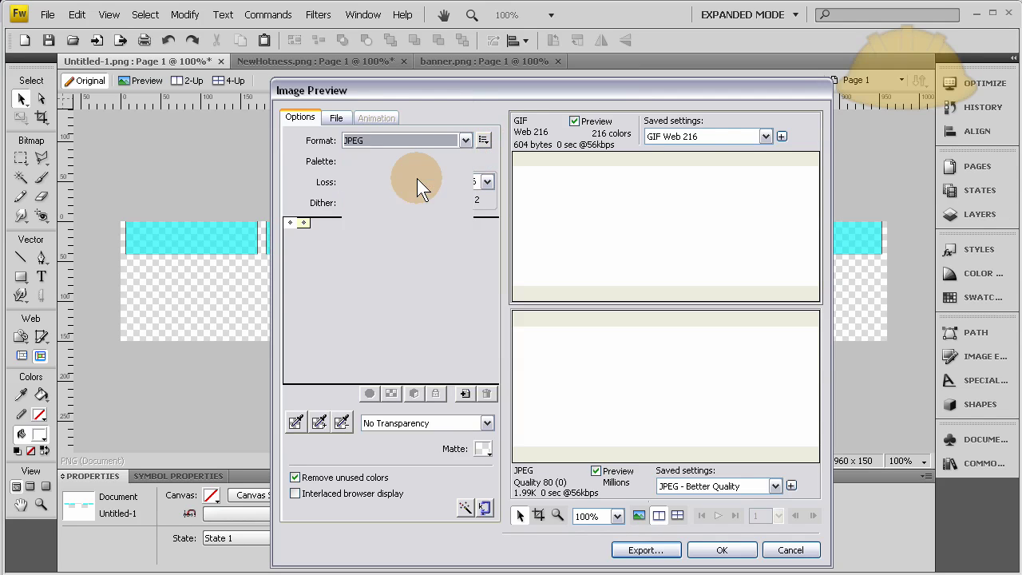
{"action": "left_click", "coordinate": [647, 550]}
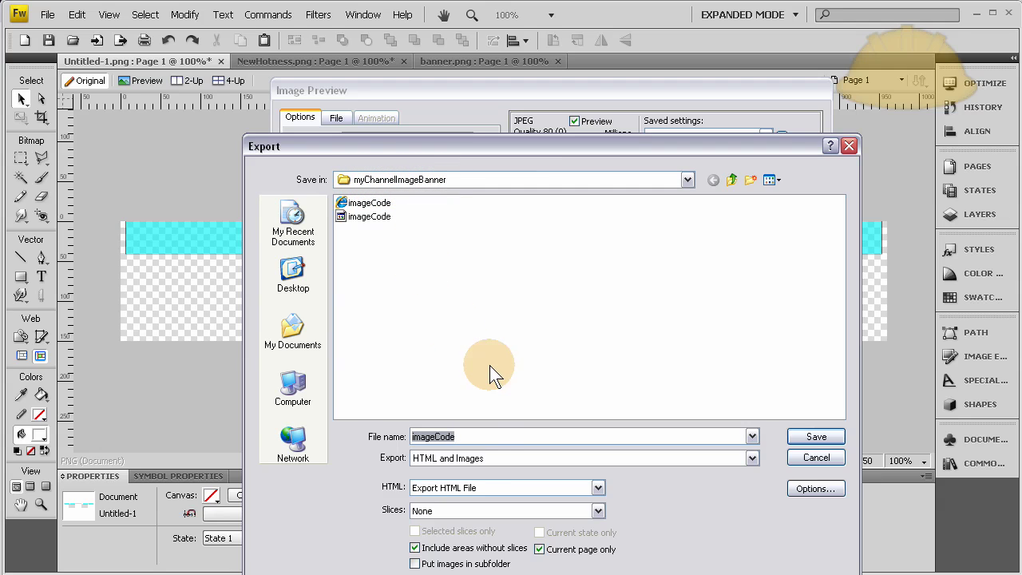
{"action": "left_click", "coordinate": [815, 438]}
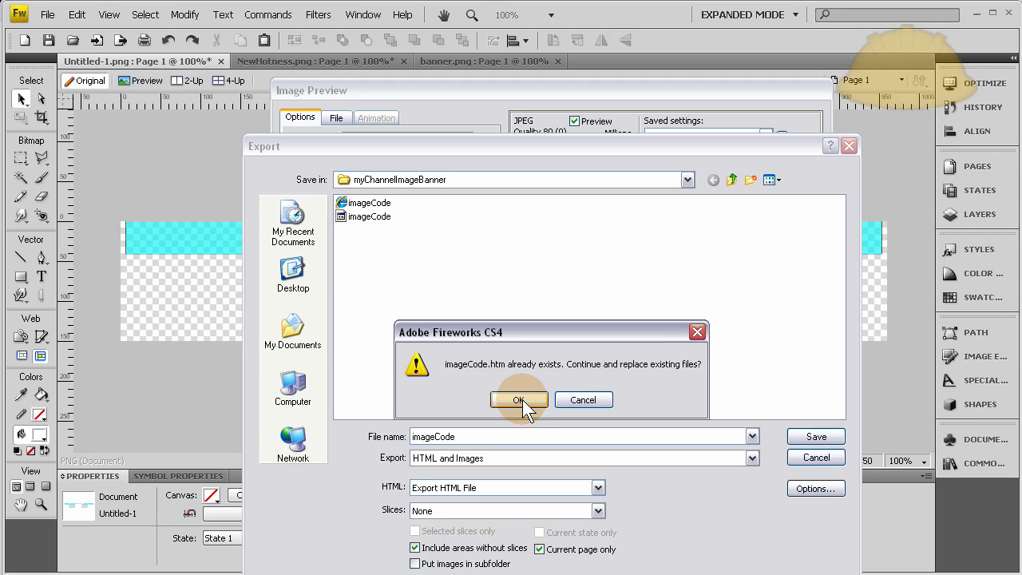
{"action": "left_click", "coordinate": [519, 400]}
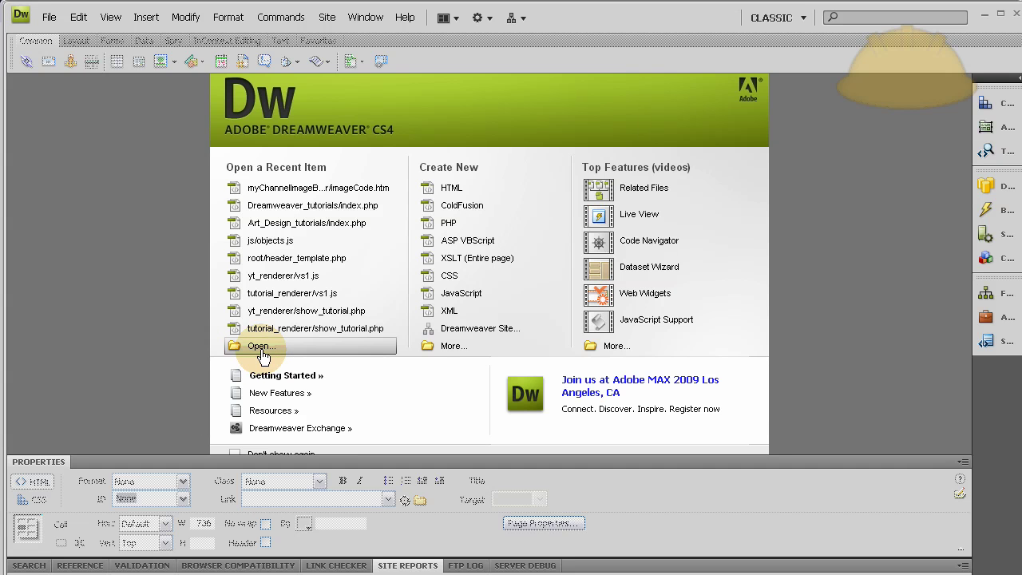
Step: Open imageCode.htm from the Desktop's myChannelImageBanner folder in Dreamweaver
{"action": "left_click", "coordinate": [262, 352]}
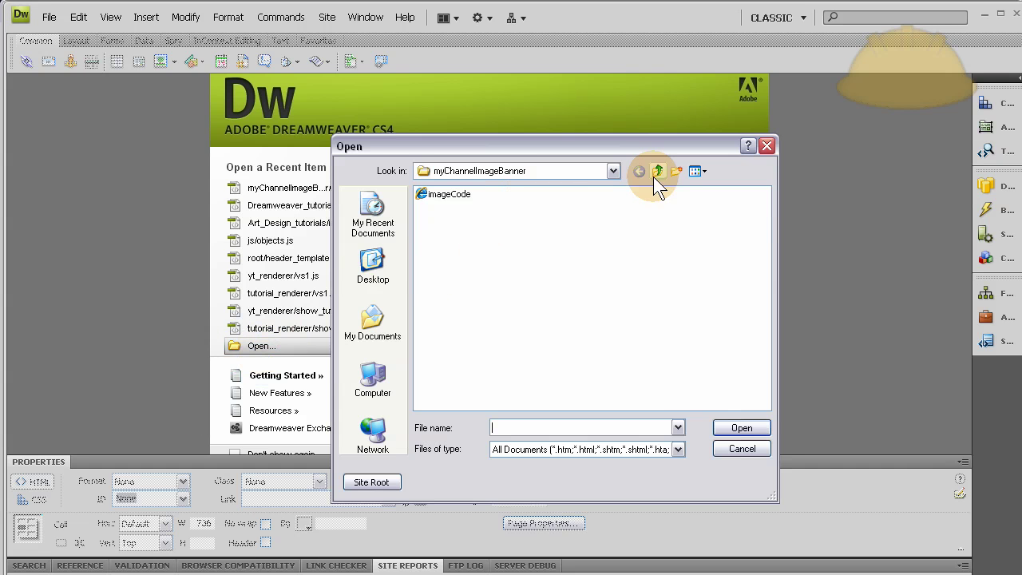
{"action": "left_click", "coordinate": [655, 174]}
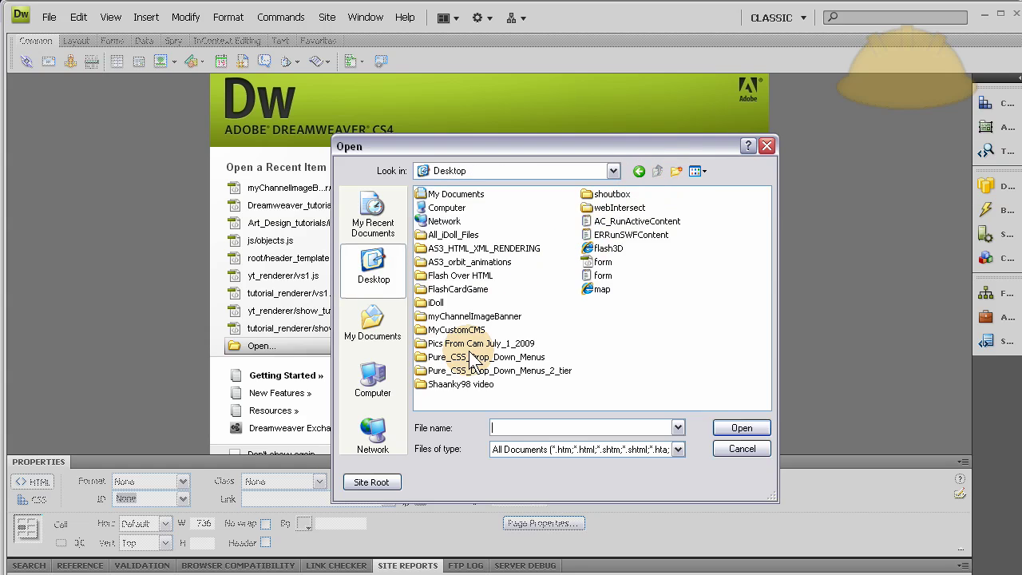
{"action": "double_click", "coordinate": [483, 317]}
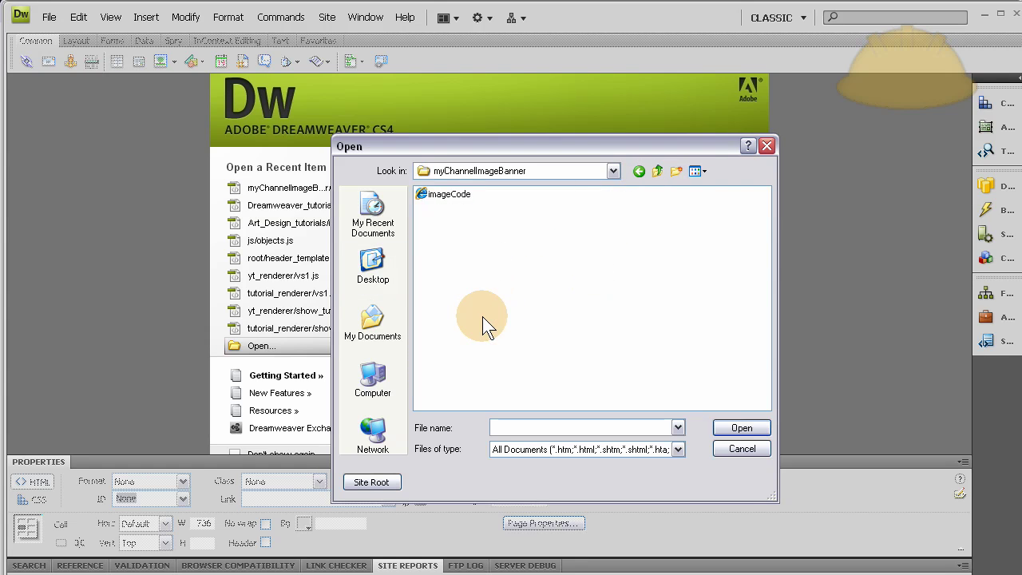
{"action": "double_click", "coordinate": [444, 194]}
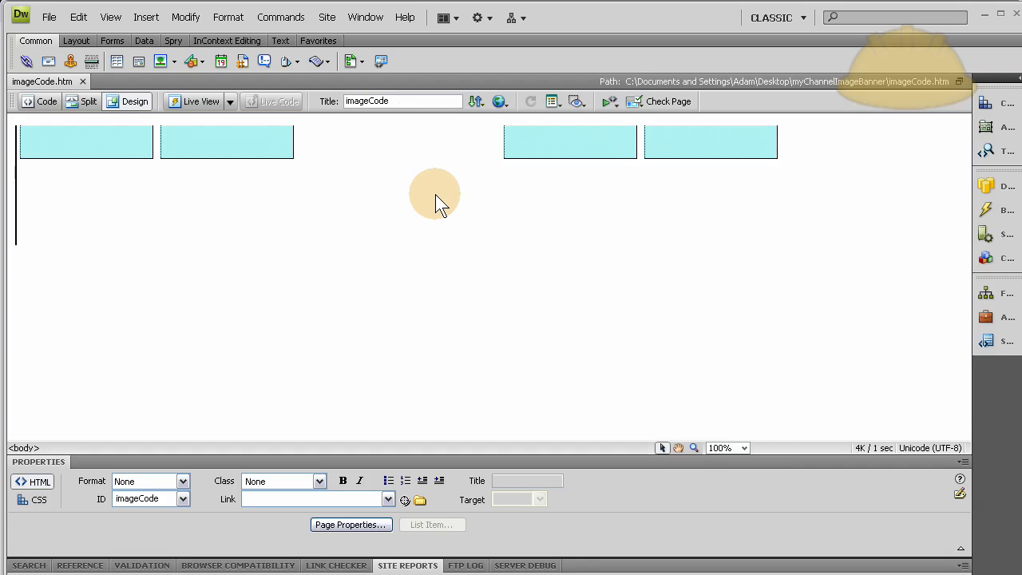
Step: In Code view, put the <map> block on its own lines below the img tag
{"action": "left_click", "coordinate": [56, 137]}
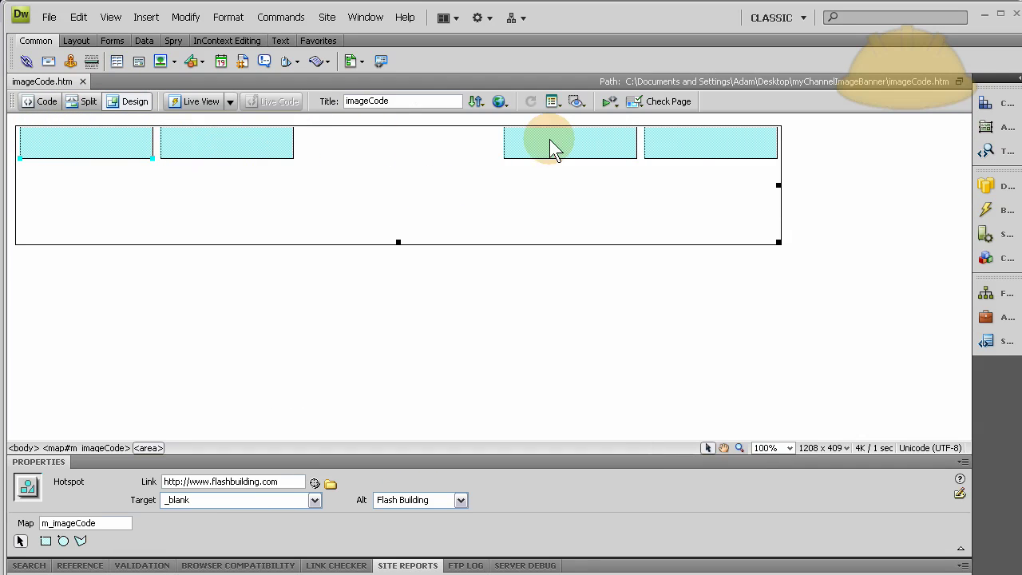
{"action": "left_click", "coordinate": [43, 100]}
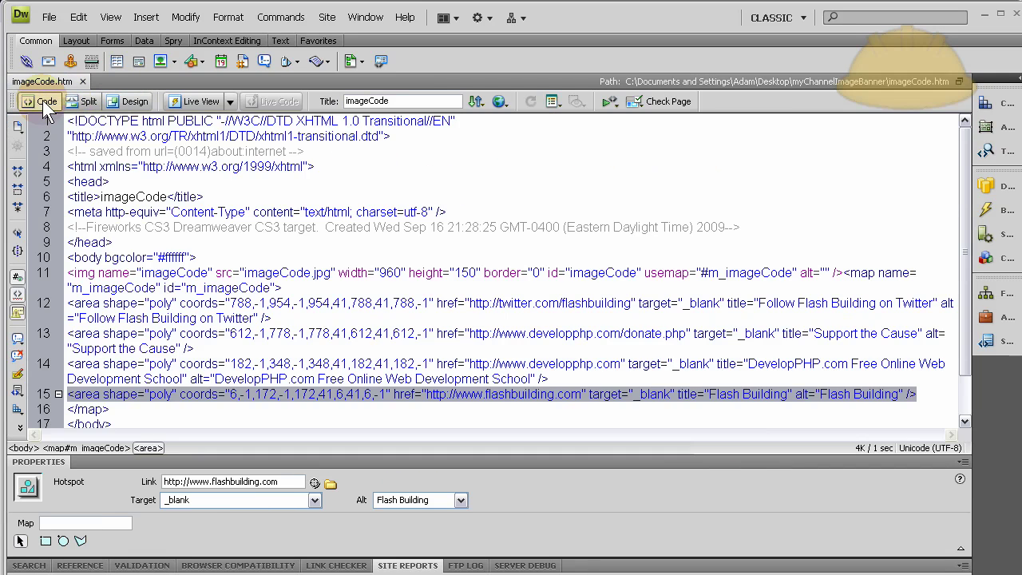
{"action": "scroll", "coordinate": [125, 352], "scroll_direction": "down", "scroll_amount": 1}
{"action": "left_click", "coordinate": [112, 359]}
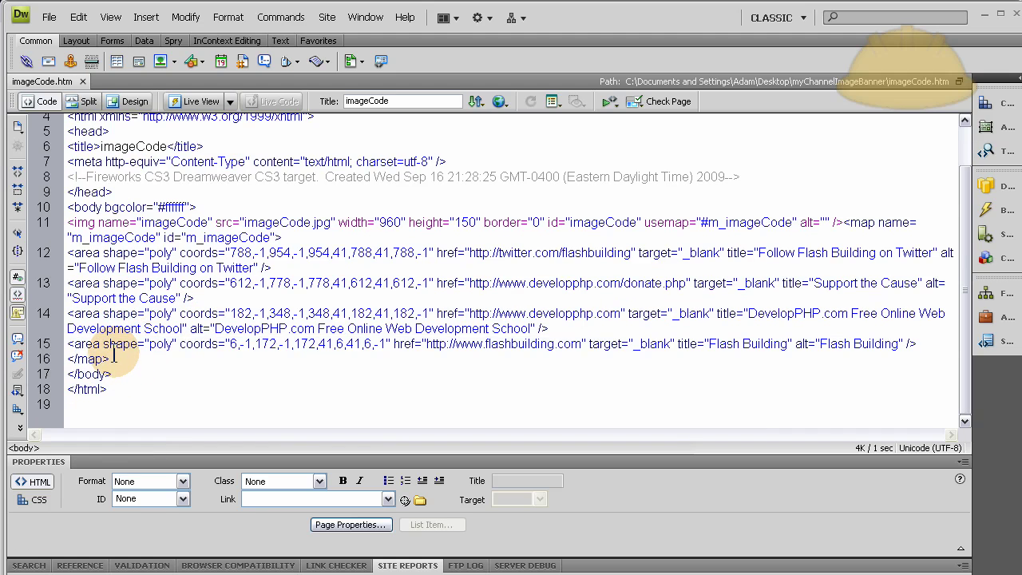
{"action": "left_click", "coordinate": [131, 313]}
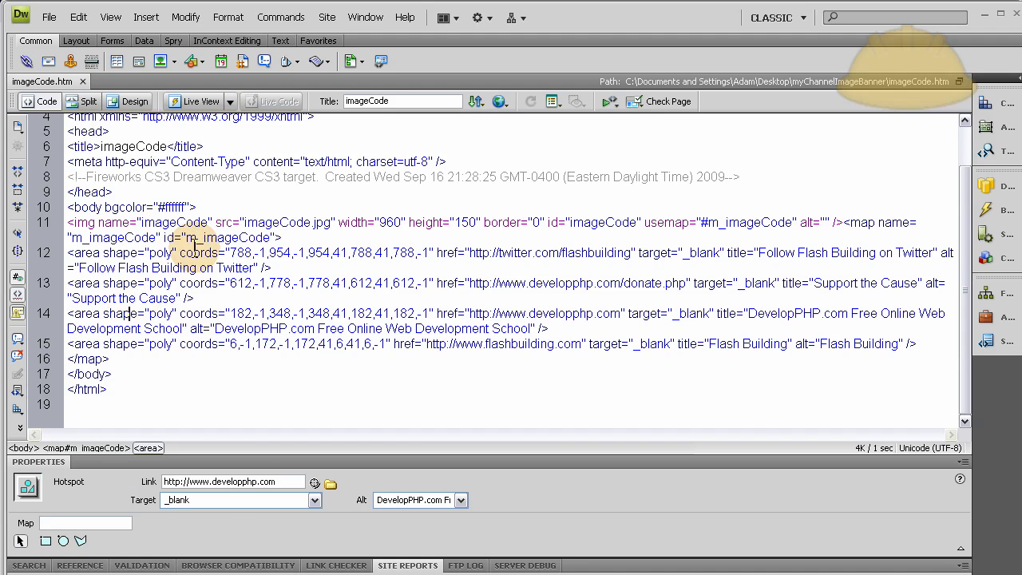
{"action": "left_click", "coordinate": [845, 223]}
{"action": "key", "text": "Return"}
{"action": "key", "text": "Return"}
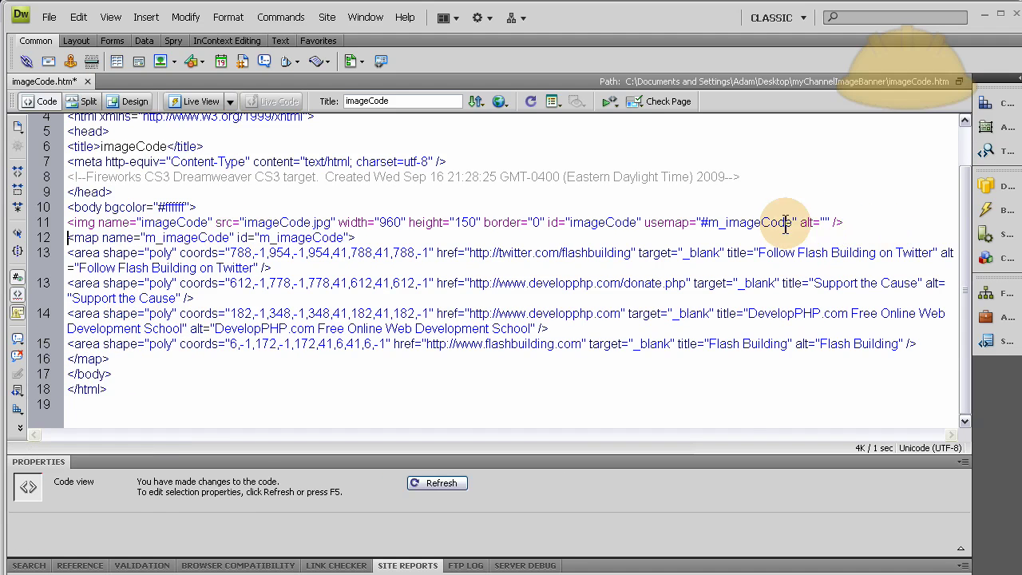
{"action": "left_click", "coordinate": [118, 374]}
{"action": "key", "text": "Return"}
{"action": "key", "text": "Return"}
{"action": "key", "text": "Return"}
Step: Select and copy the entire map code from <map> through </map>
{"action": "left_click_drag", "start_coordinate": [118, 374], "coordinate": [67, 374]}
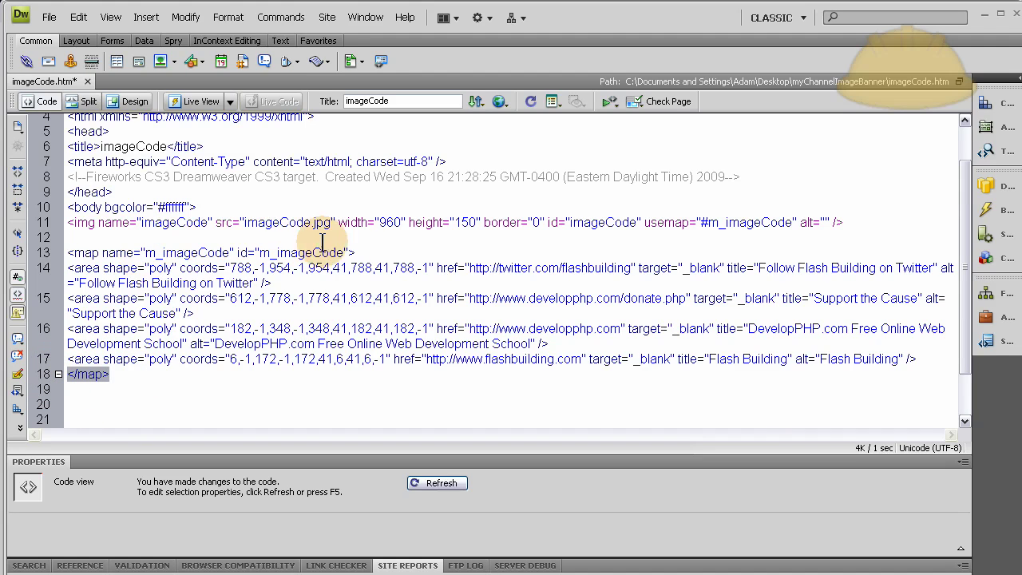
{"action": "left_click_drag", "start_coordinate": [373, 249], "coordinate": [62, 253]}
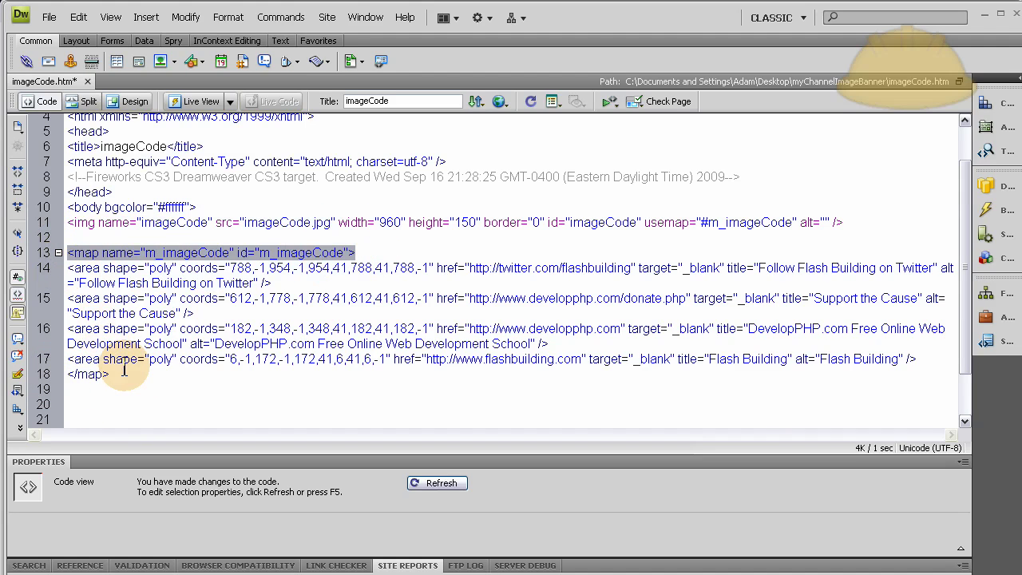
{"action": "left_click_drag", "start_coordinate": [121, 374], "coordinate": [64, 252]}
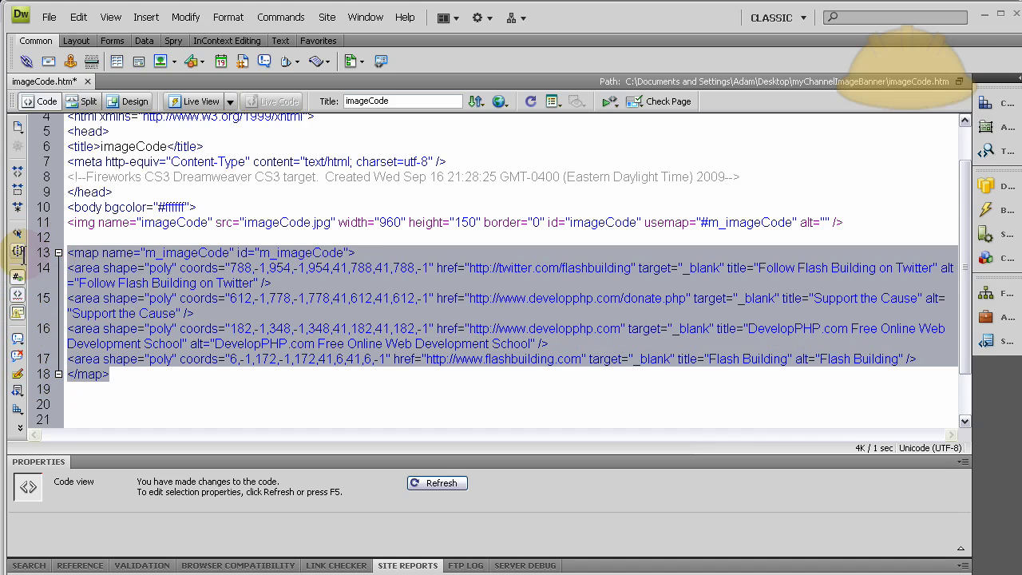
{"action": "scroll", "coordinate": [319, 319], "scroll_direction": "down", "scroll_amount": 1}
{"action": "scroll", "coordinate": [240, 336], "scroll_direction": "up", "scroll_amount": 3}
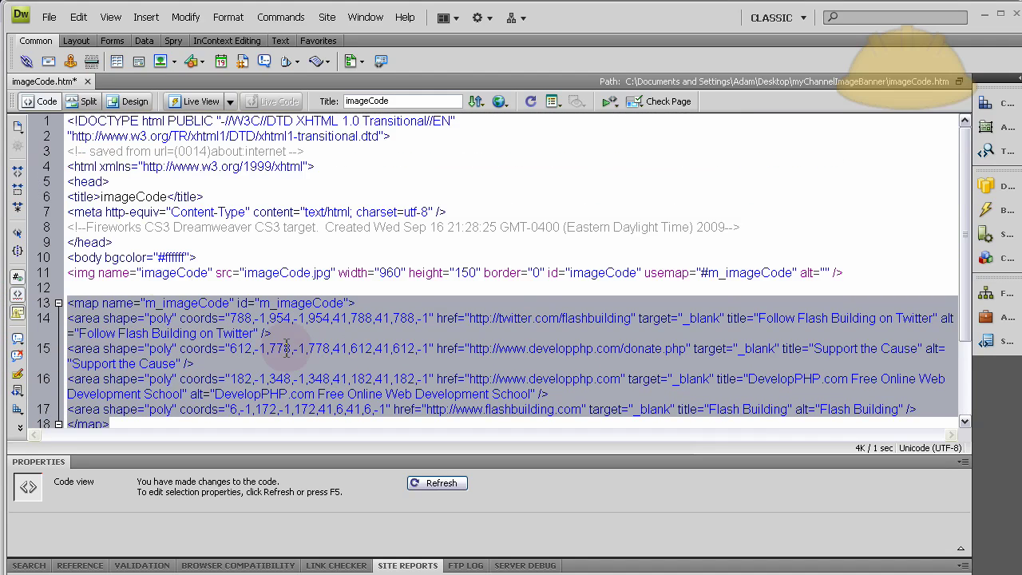
{"action": "scroll", "coordinate": [168, 297], "scroll_direction": "down", "scroll_amount": 1}
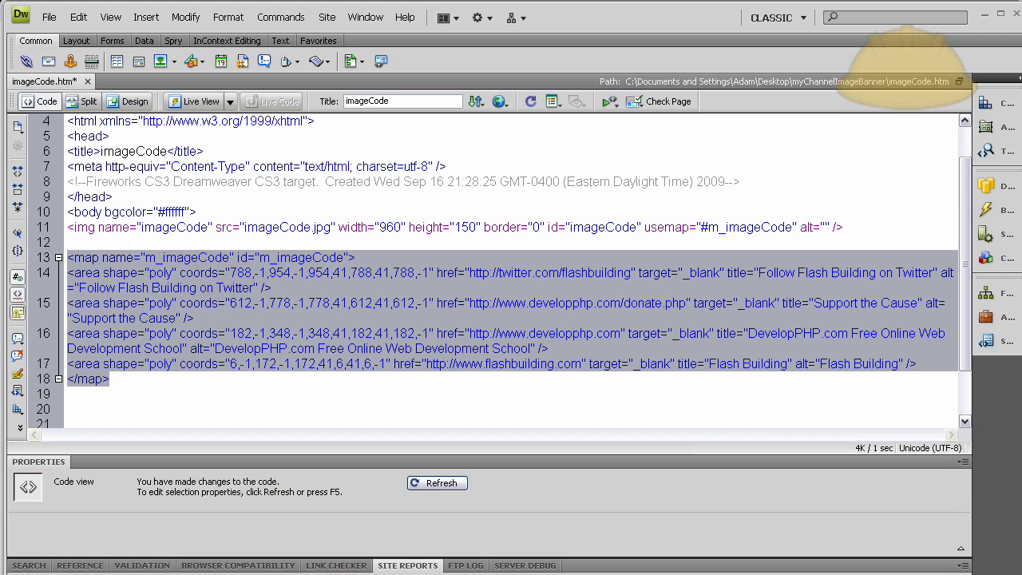
{"action": "key", "text": "alt+Tab"}
Step: Clear the old Image Map Code on YouTube and paste the new map block ending in </map>
{"action": "scroll", "coordinate": [920, 384], "scroll_direction": "up", "scroll_amount": 3}
{"action": "scroll", "coordinate": [924, 372], "scroll_direction": "up", "scroll_amount": 6}
{"action": "left_click", "coordinate": [349, 327]}
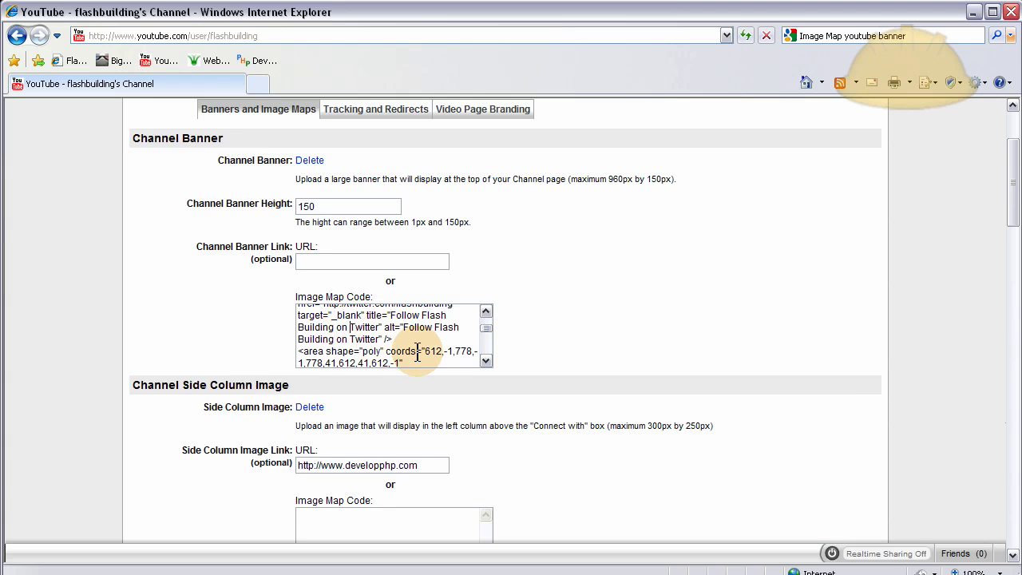
{"action": "left_click_drag", "start_coordinate": [486, 329], "coordinate": [486, 350]}
{"action": "key", "text": "ctrl+a"}
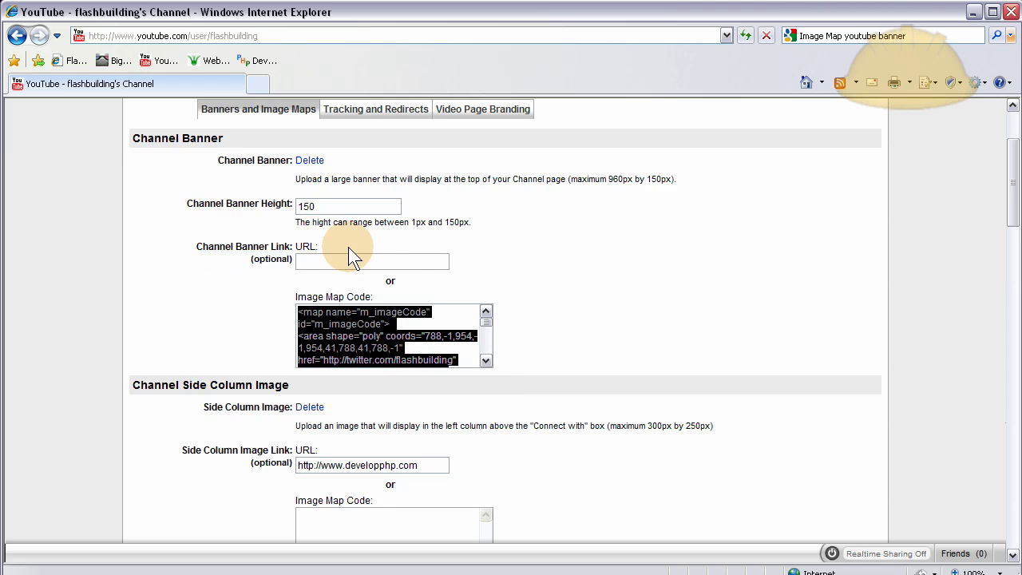
{"action": "key", "text": "Delete"}
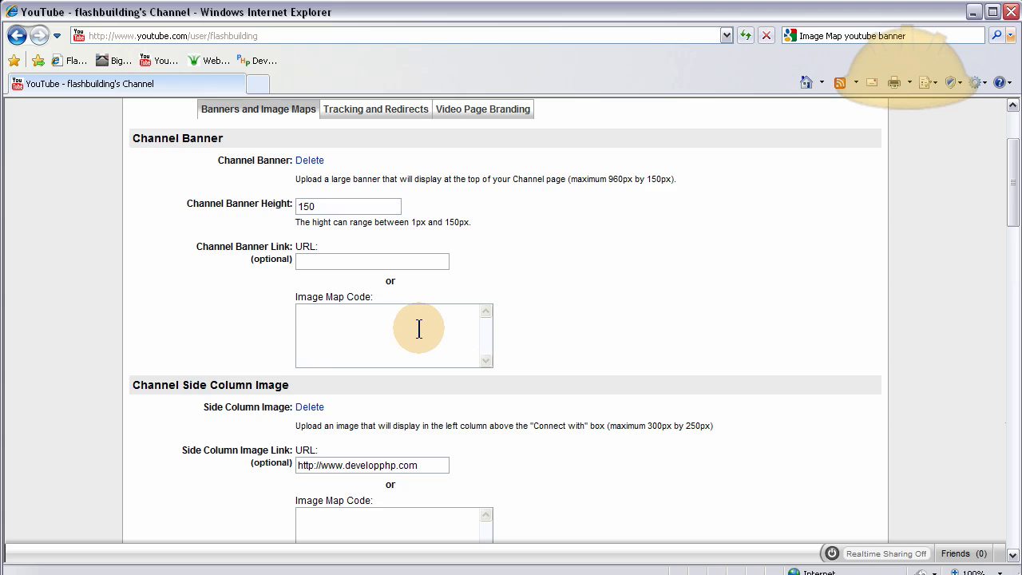
{"action": "key", "text": "ctrl+v"}
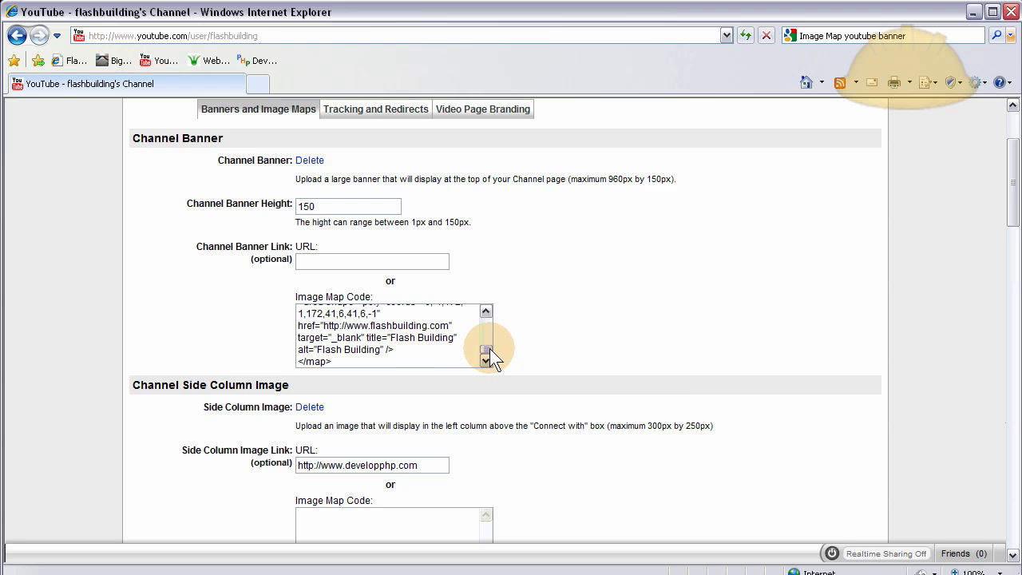
{"action": "left_click_drag", "start_coordinate": [490, 349], "coordinate": [490, 318]}
{"action": "scroll", "coordinate": [616, 319], "scroll_direction": "down", "scroll_amount": 4}
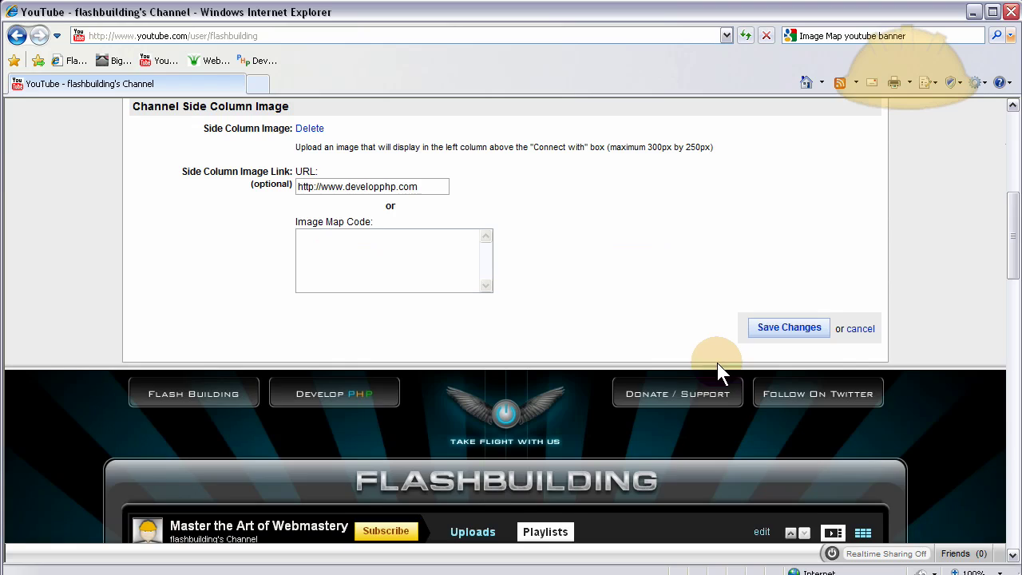
{"action": "scroll", "coordinate": [679, 345], "scroll_direction": "down", "scroll_amount": 2}
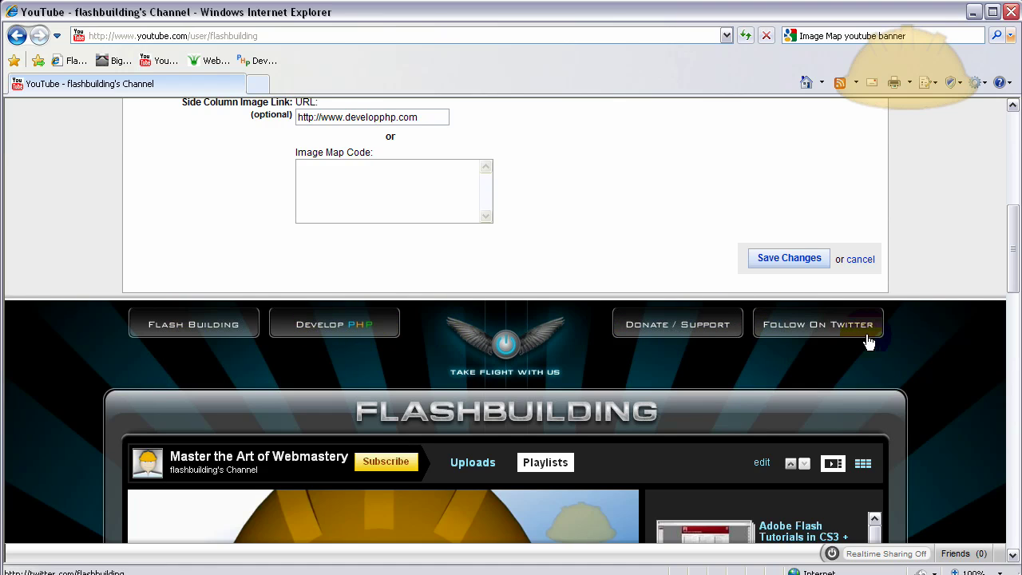
{"action": "scroll", "coordinate": [947, 369], "scroll_direction": "down", "scroll_amount": 3}
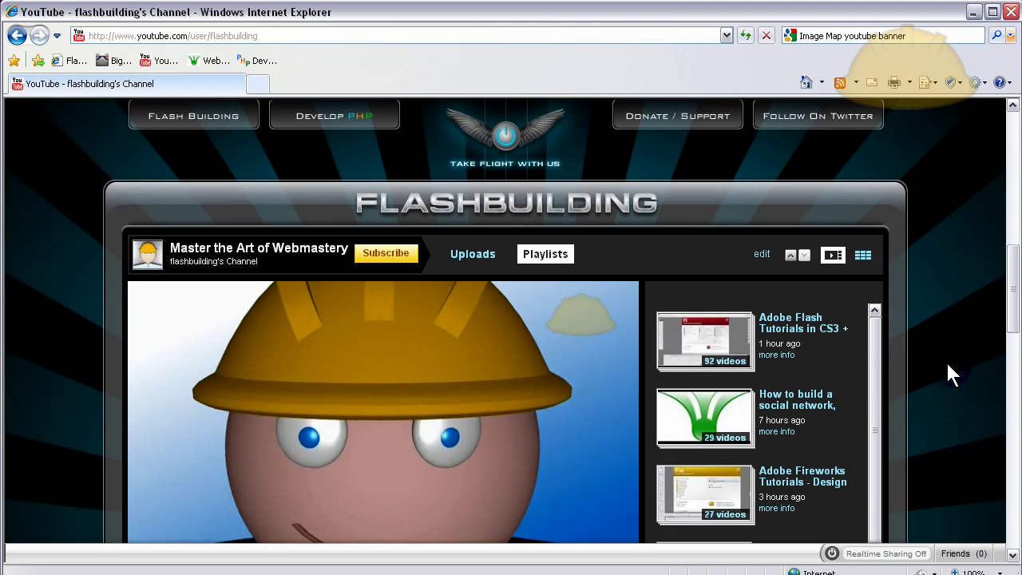
{"action": "scroll", "coordinate": [951, 374], "scroll_direction": "up", "scroll_amount": 4}
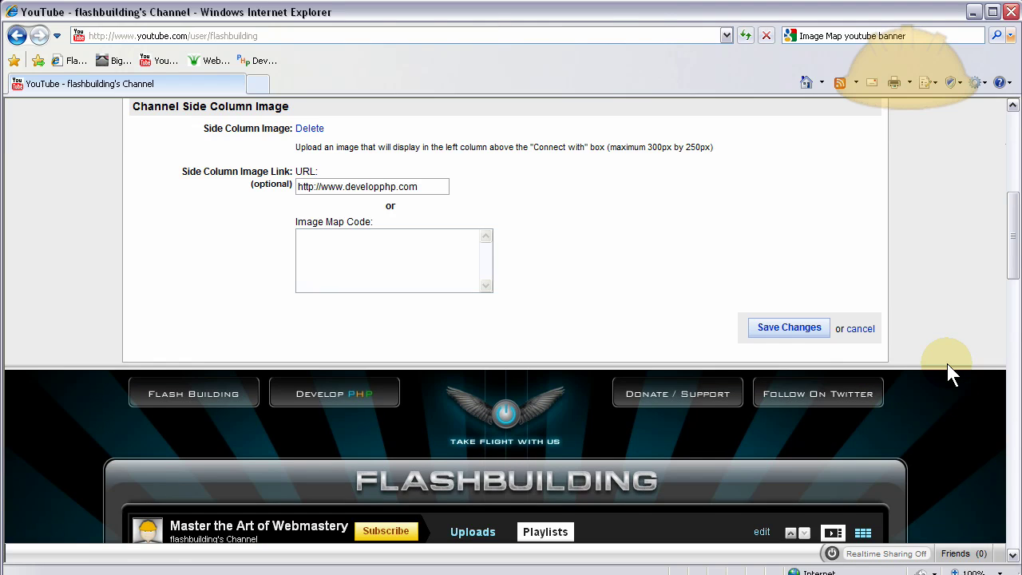
{"action": "scroll", "coordinate": [951, 374], "scroll_direction": "down", "scroll_amount": 3}
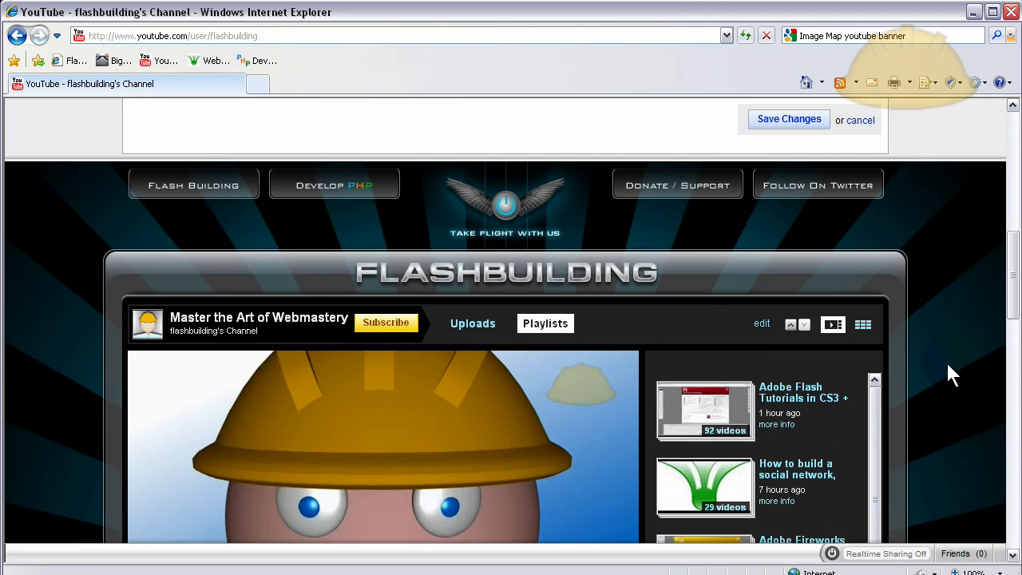